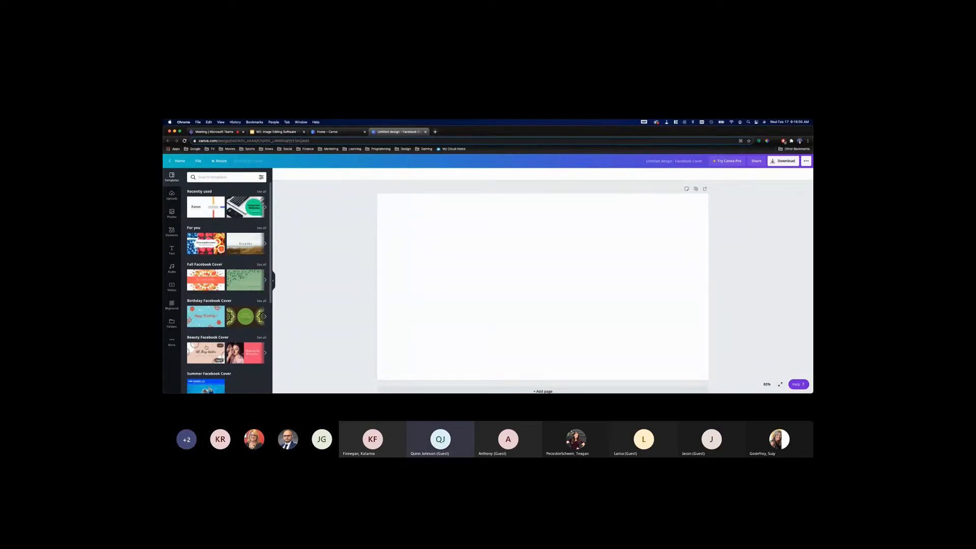
Browse the suggested Facebook Cover templates, including the fall, birthday, beauty, summer and makeup categories and all results
scroll(213, 325, down, 2)
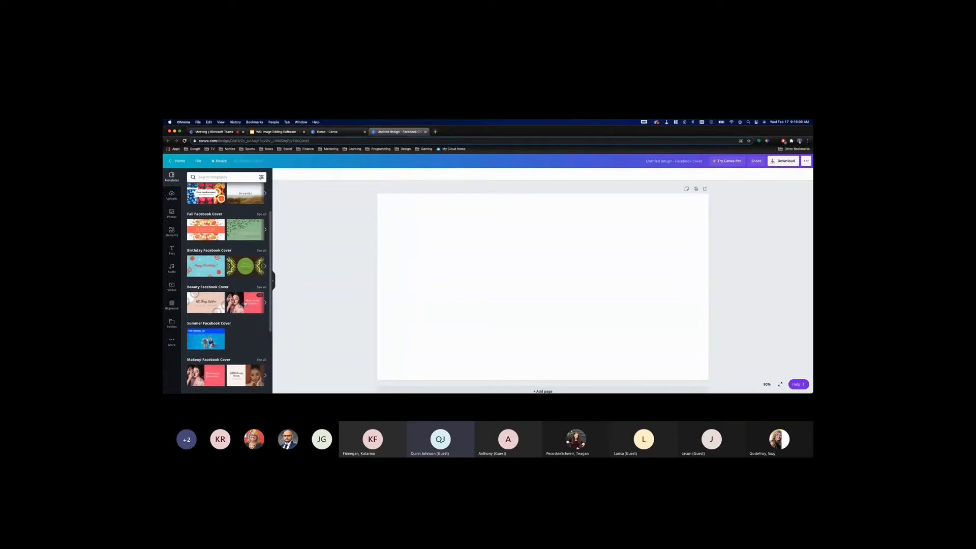
scroll(245, 304, up, 2)
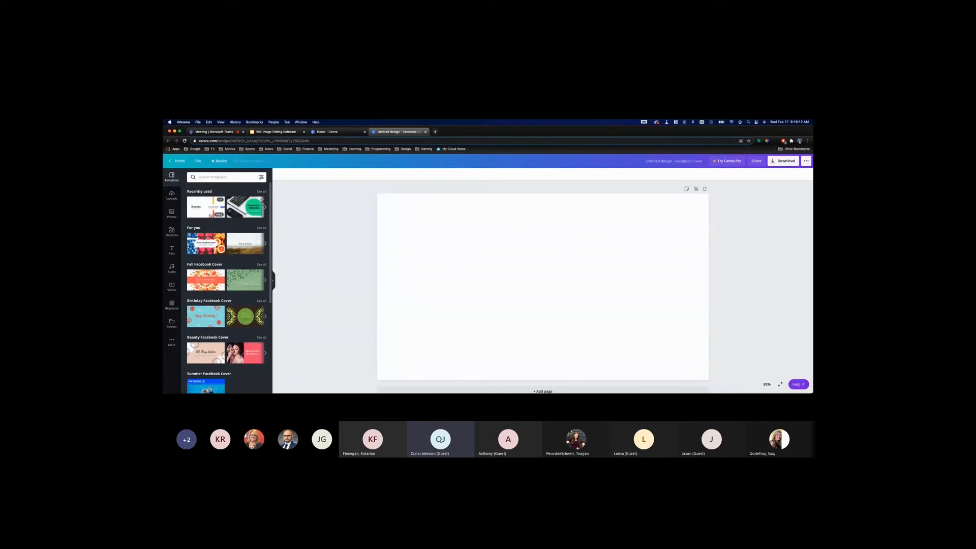
scroll(250, 270, down, 10)
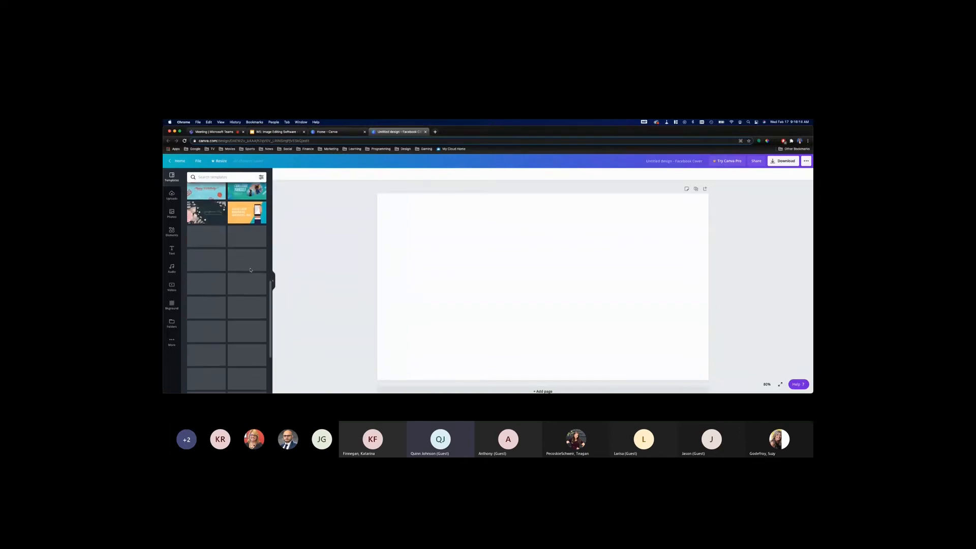
scroll(250, 270, down, 10)
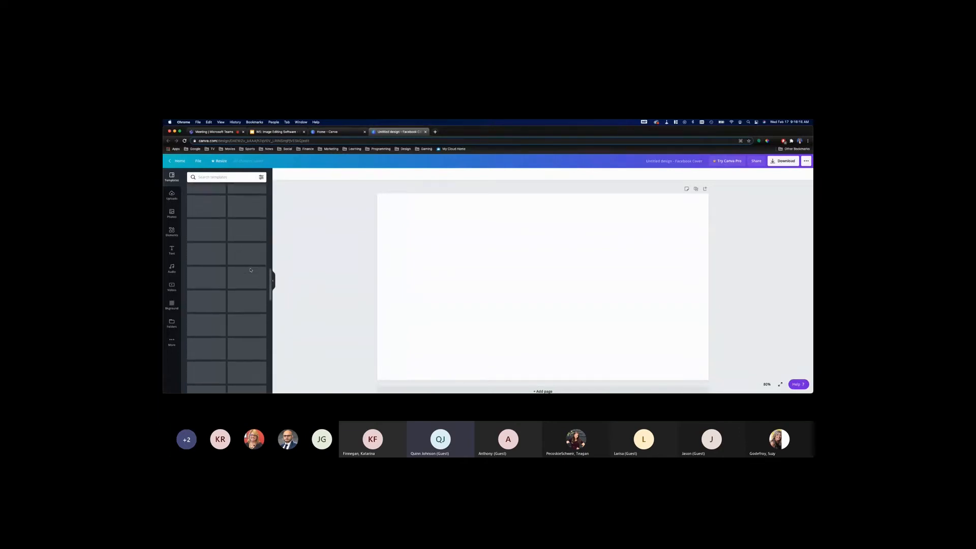
scroll(250, 270, up, 20)
scroll(250, 270, up, 3)
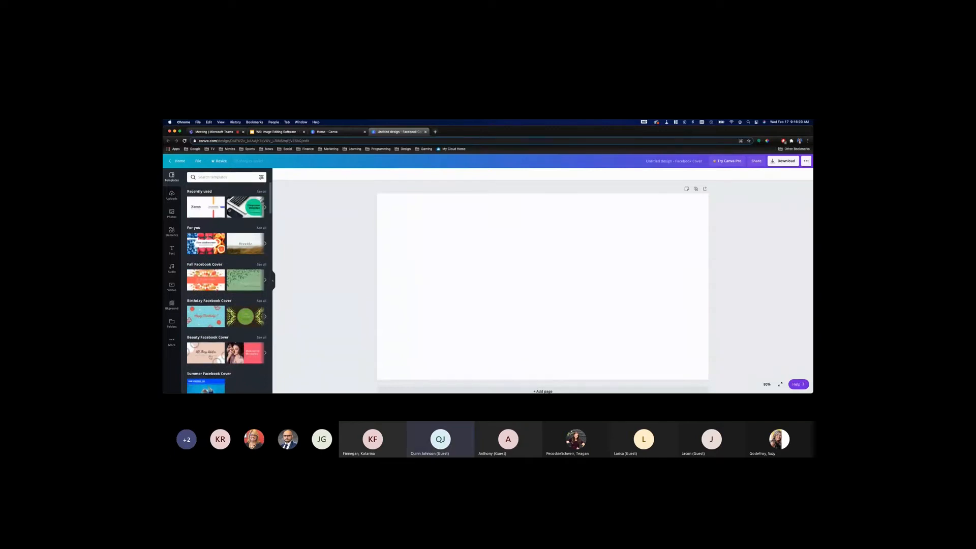
scroll(234, 354, down, 3)
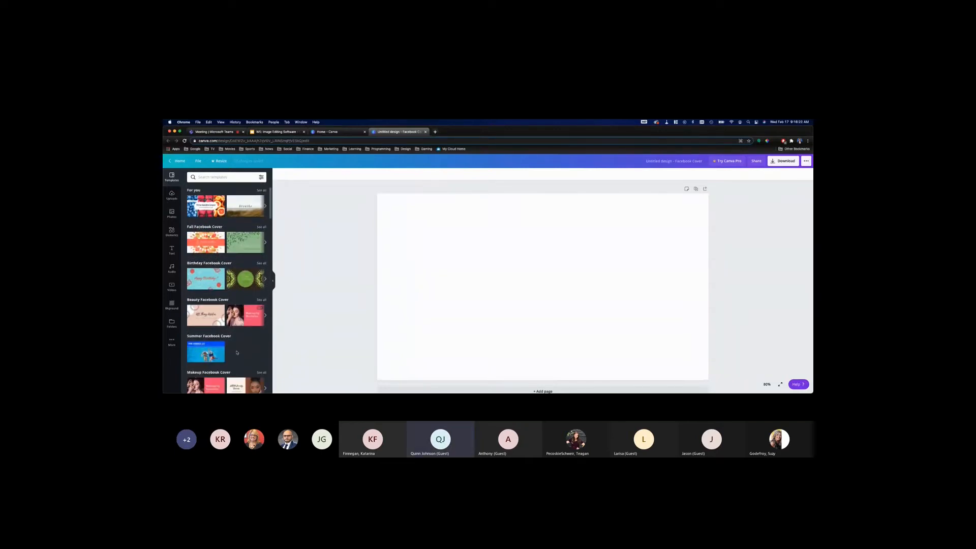
scroll(237, 352, down, 2)
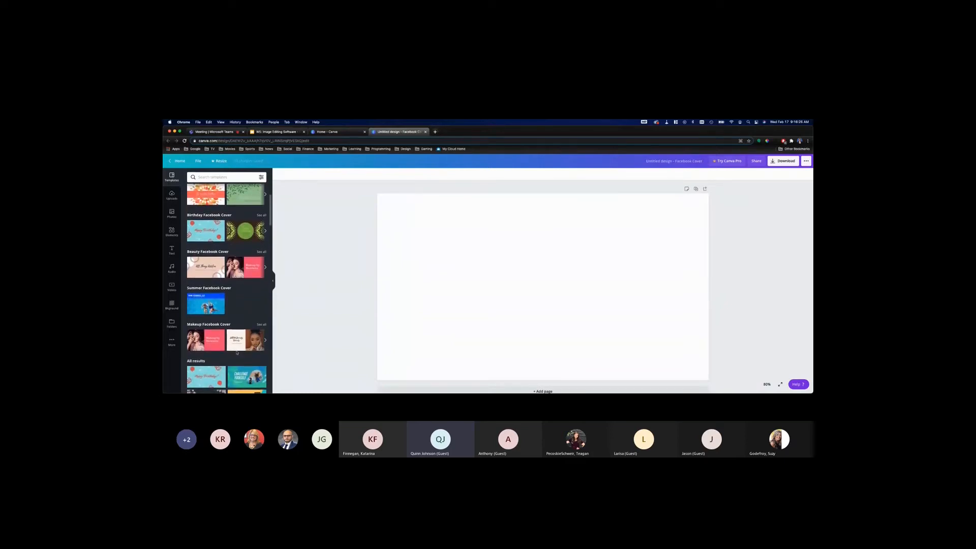
scroll(237, 352, down, 3)
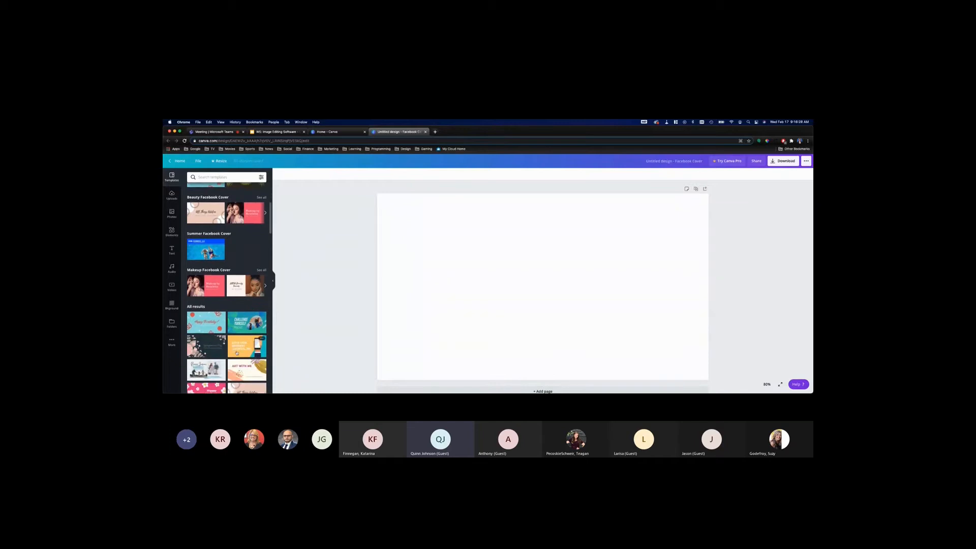
scroll(237, 352, down, 6)
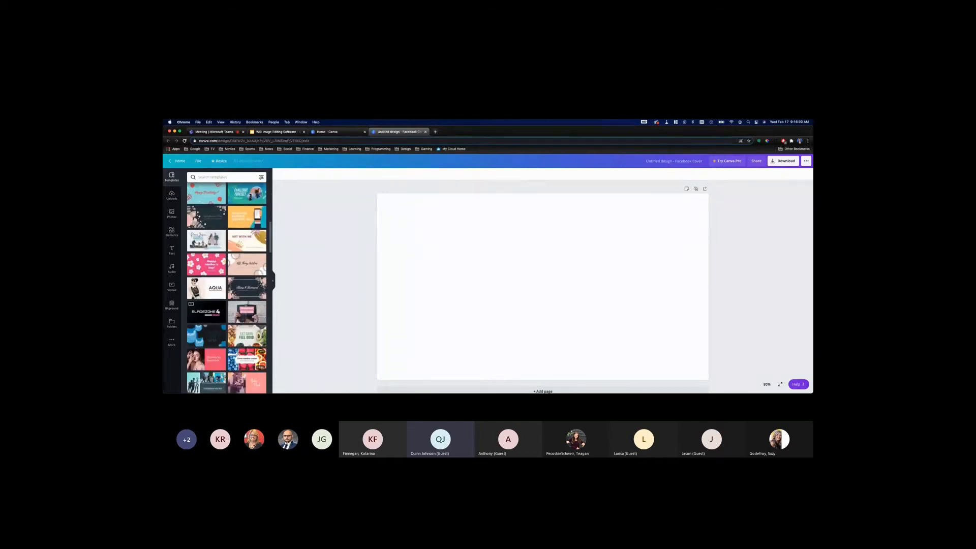
scroll(259, 352, up, 15)
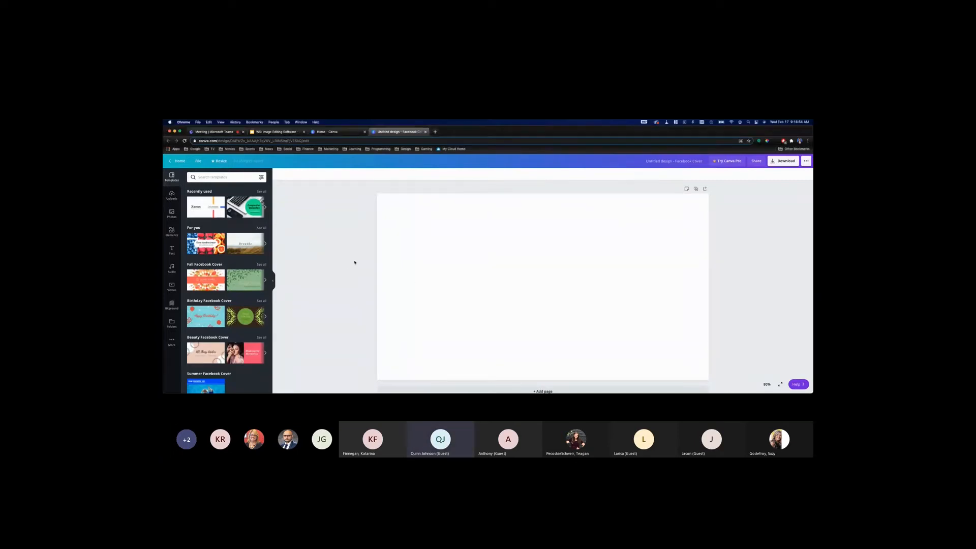
scroll(554, 287, down, 1)
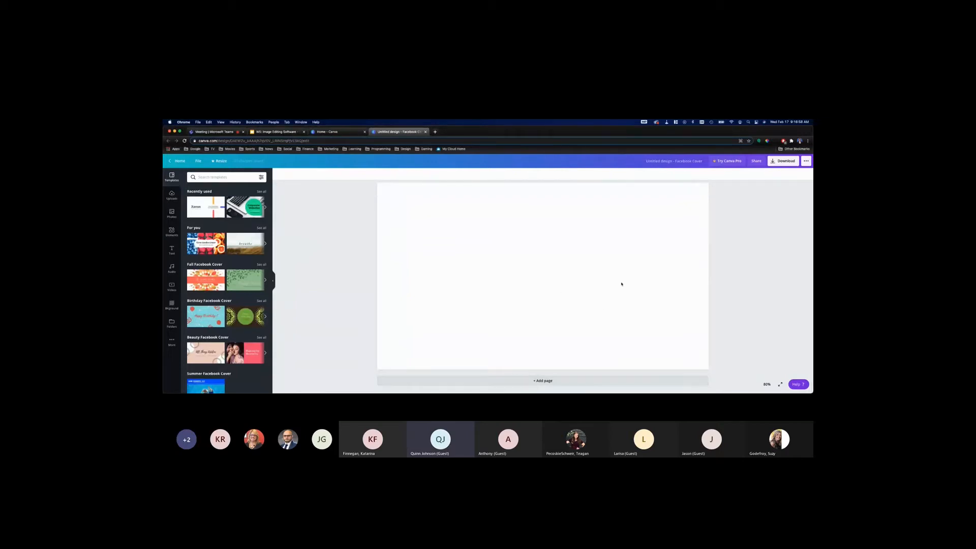
scroll(585, 294, up, 1)
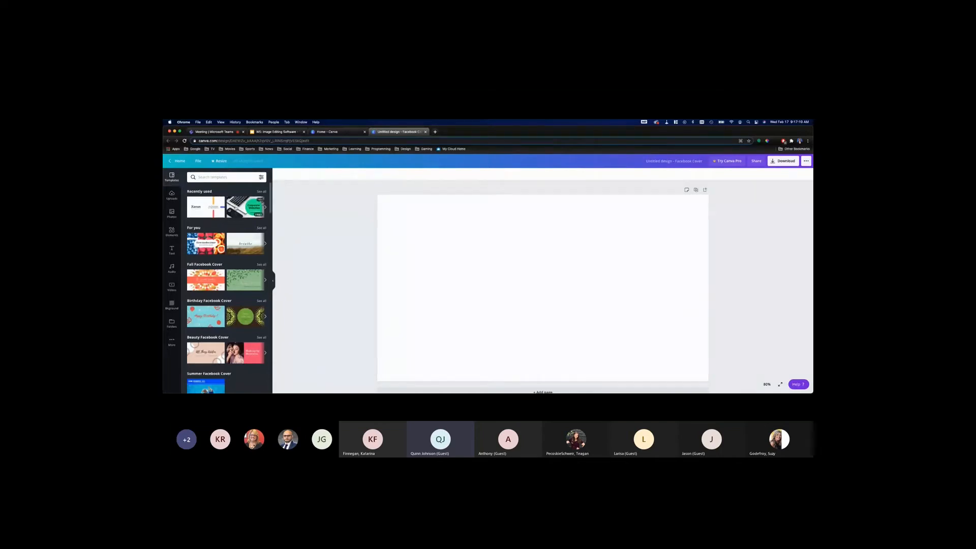
Try the Corporate Websites template, select its shape and text elements individually, and replace it with the Xenon template
click(245, 207)
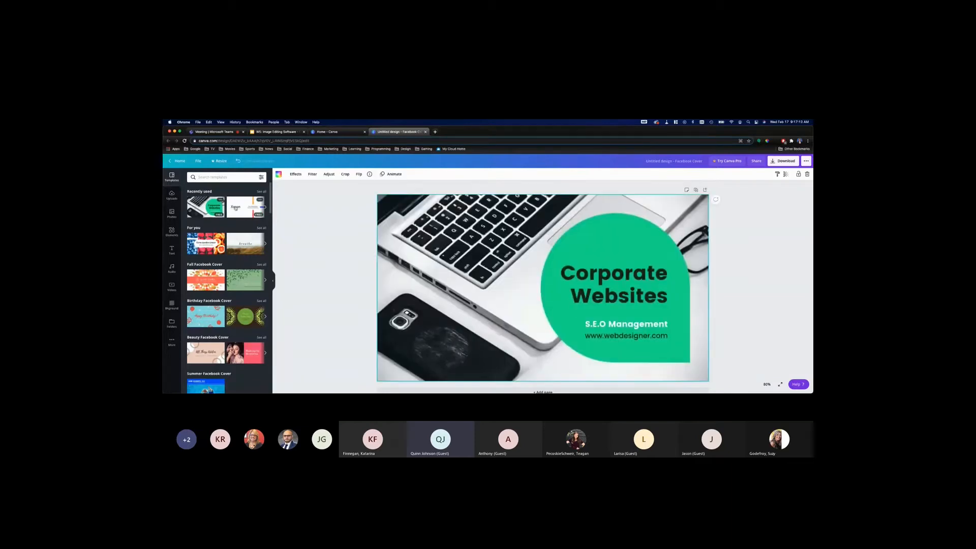
click(346, 230)
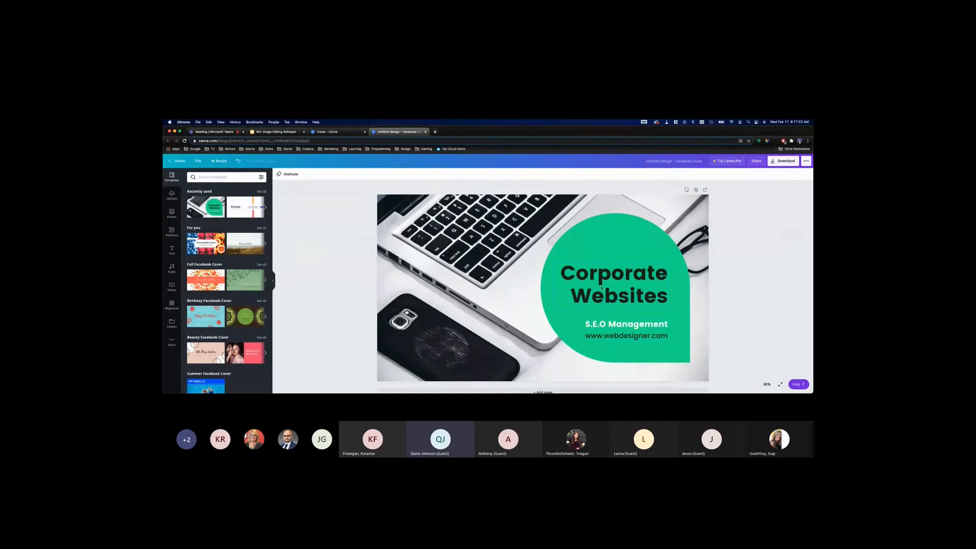
click(609, 238)
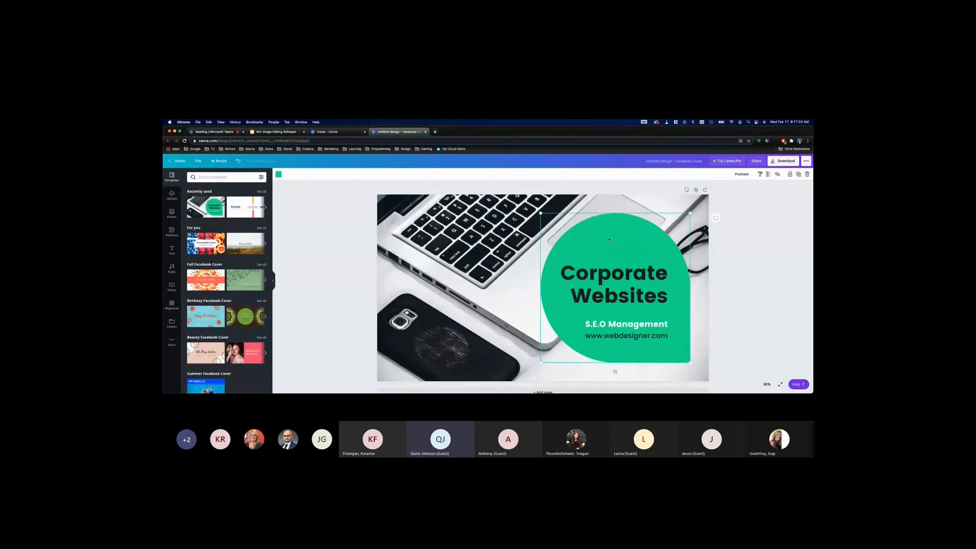
click(603, 282)
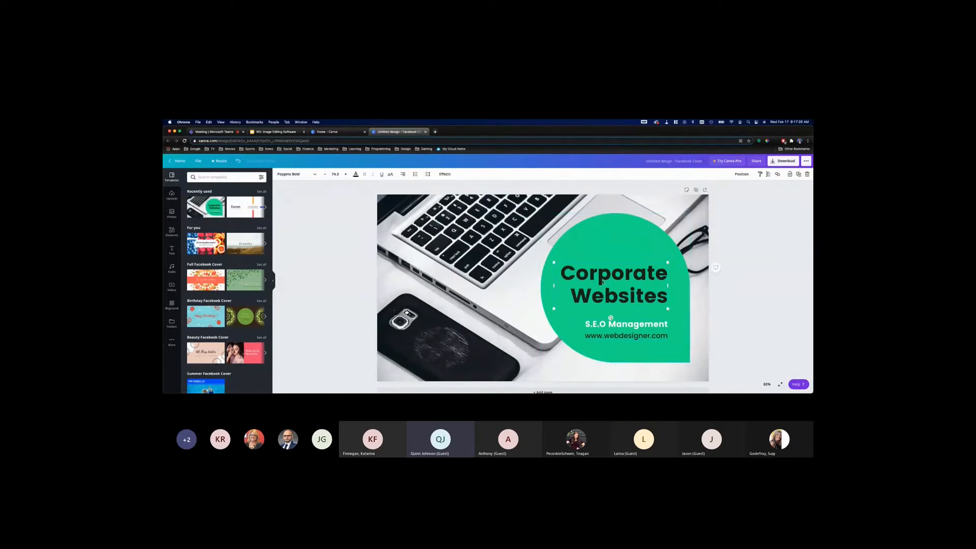
click(608, 327)
click(344, 321)
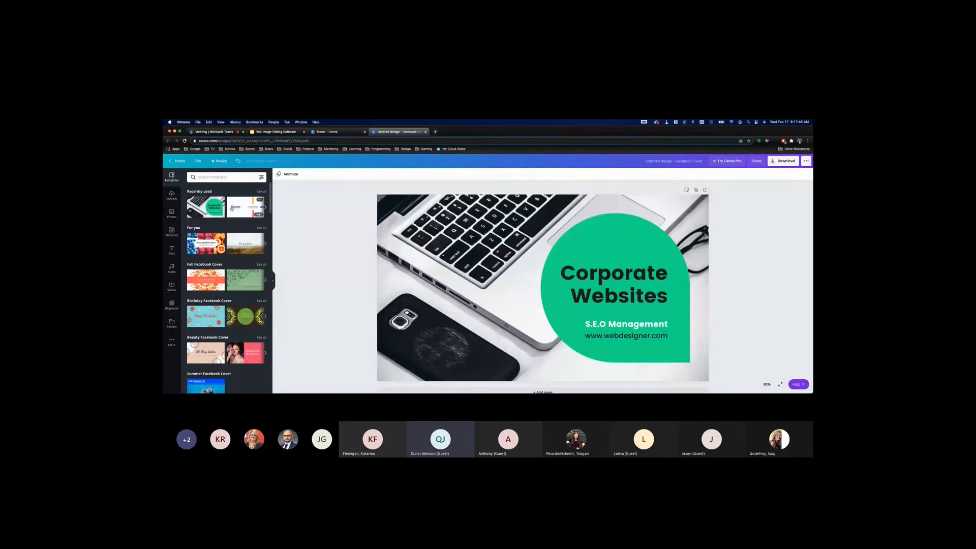
click(237, 207)
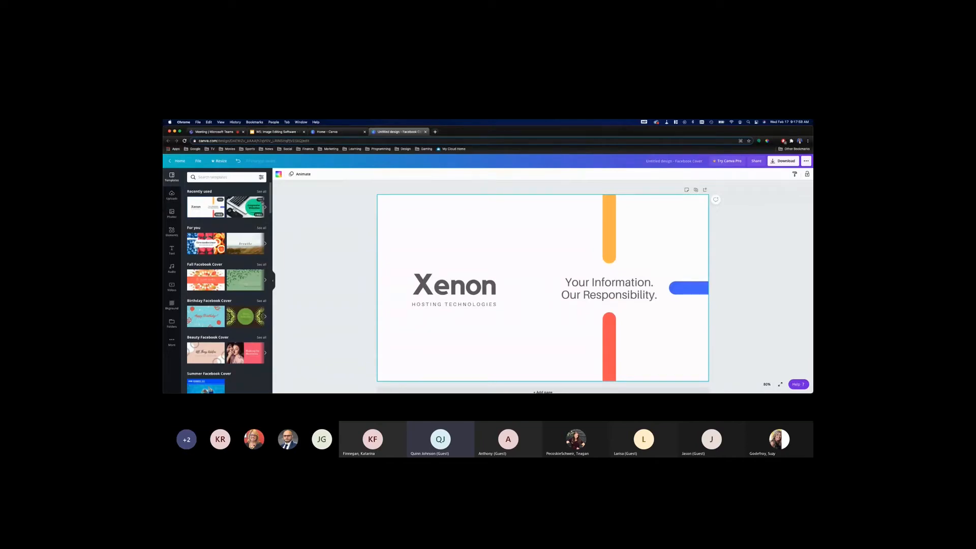
Apply the recently used Corporate Websites template and open the colour options of its green shape
click(234, 209)
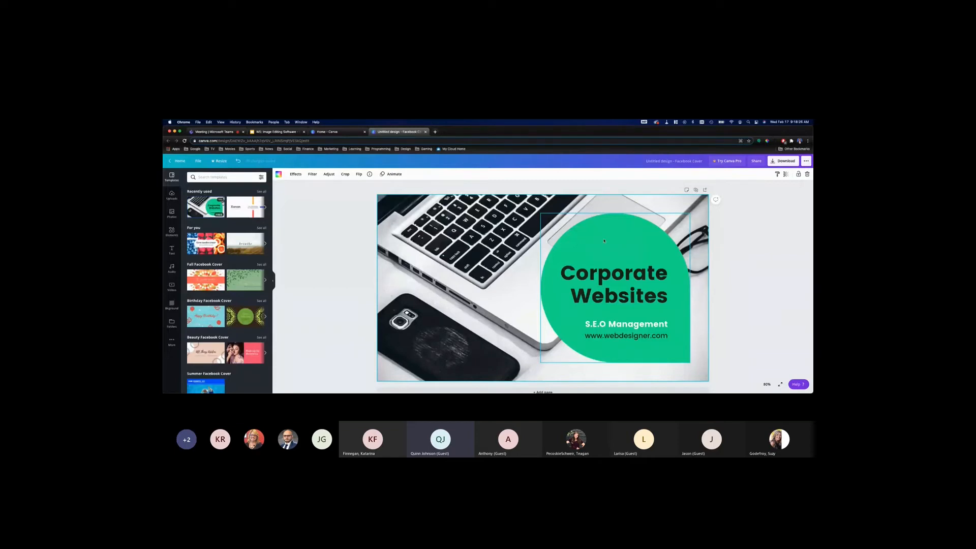
click(591, 246)
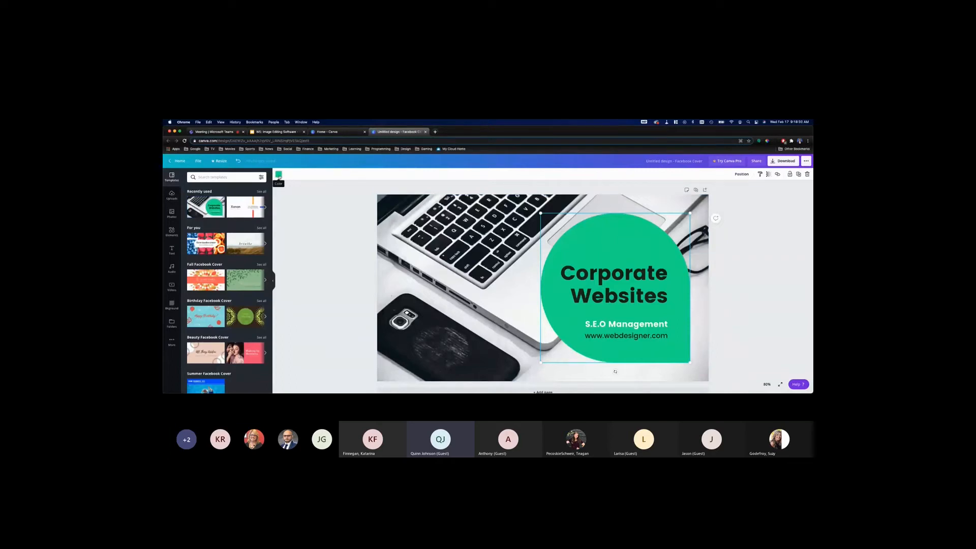
click(278, 175)
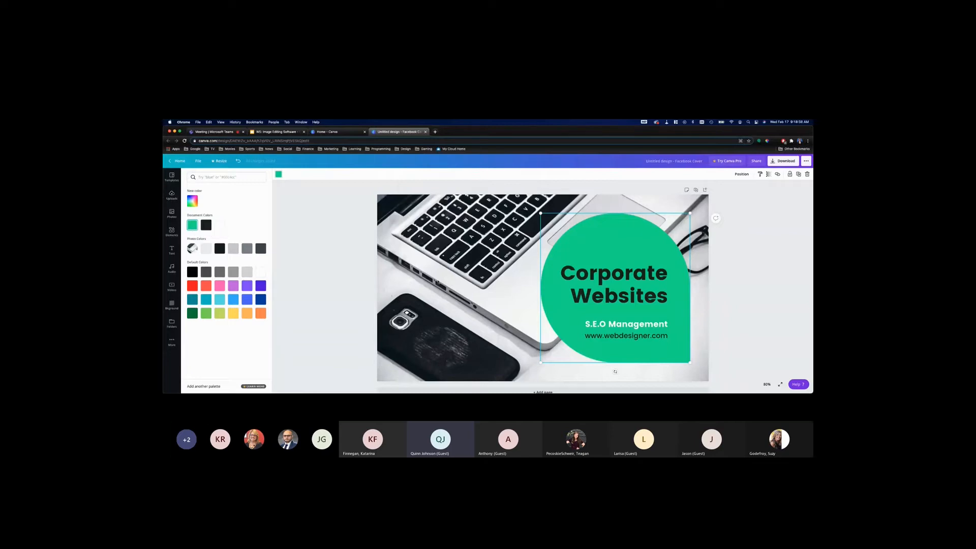
Set the text colour of the Corporate Websites heading to light blue
click(629, 286)
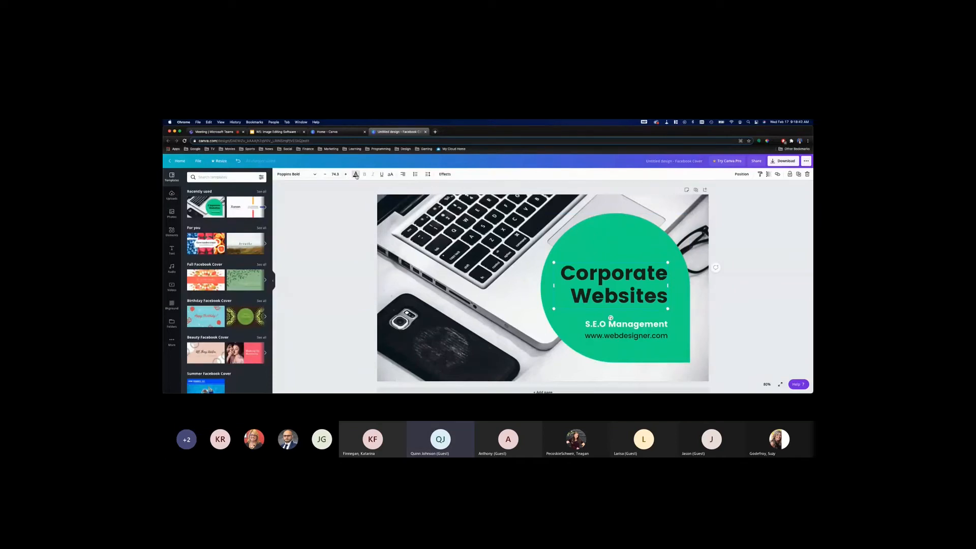
click(356, 175)
click(234, 300)
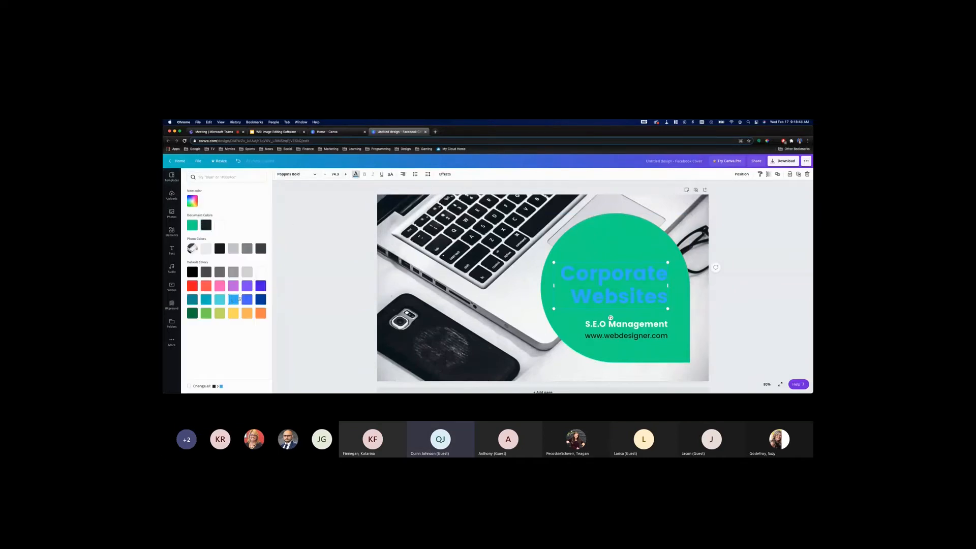
Look at the colour palette and the custom colour picker with its hex code for the green shape
click(643, 244)
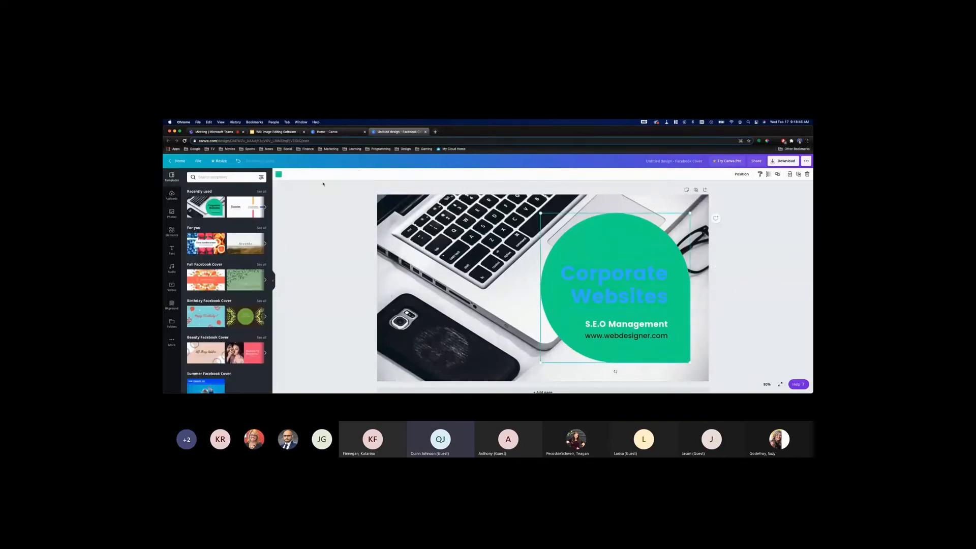
click(279, 175)
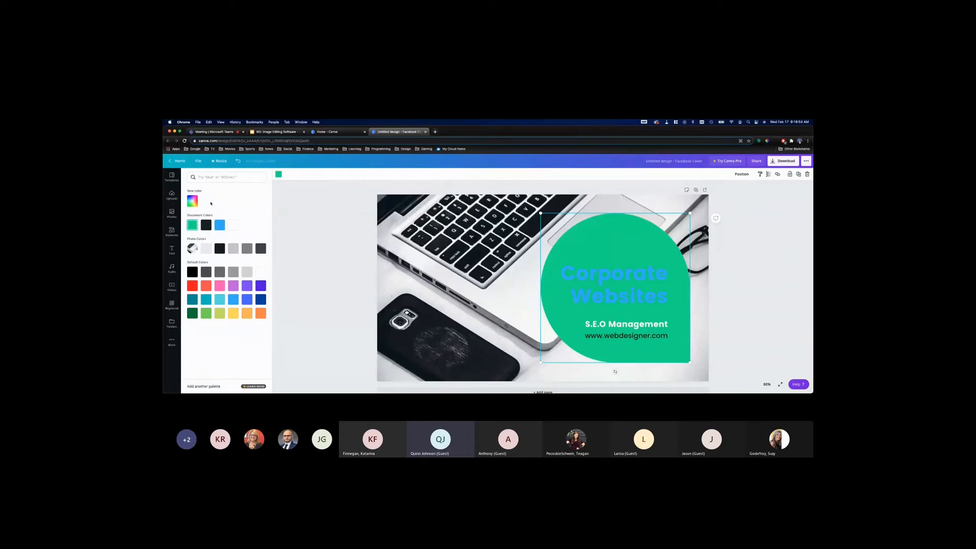
click(192, 202)
click(366, 236)
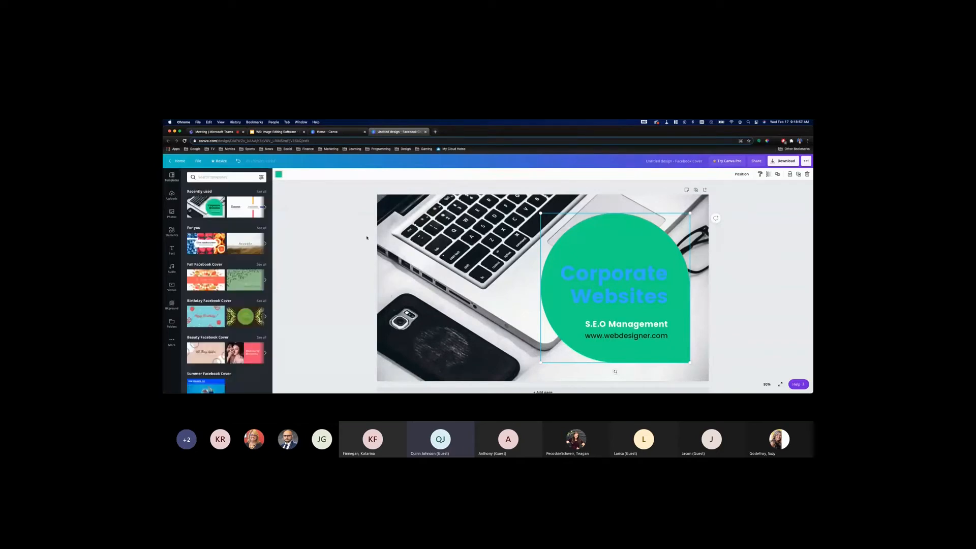
click(279, 174)
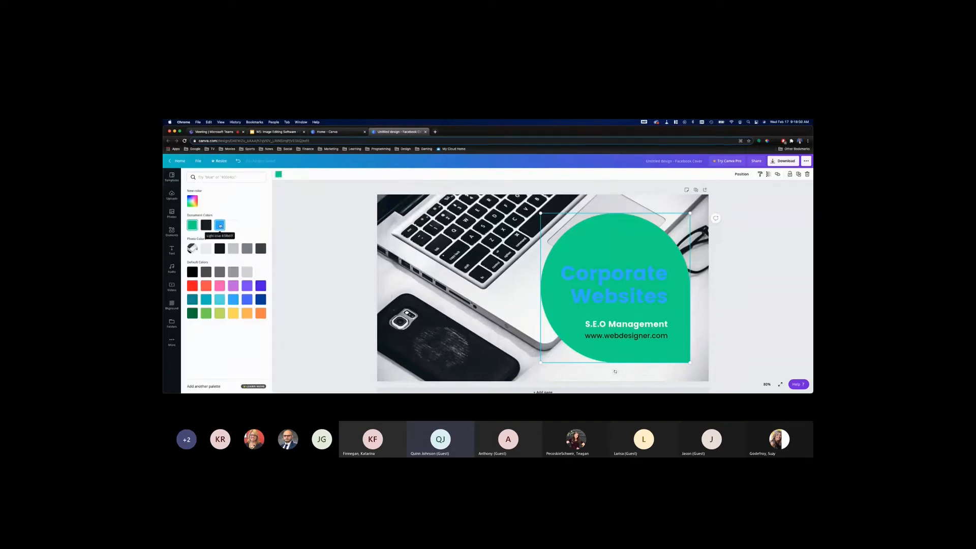
click(196, 206)
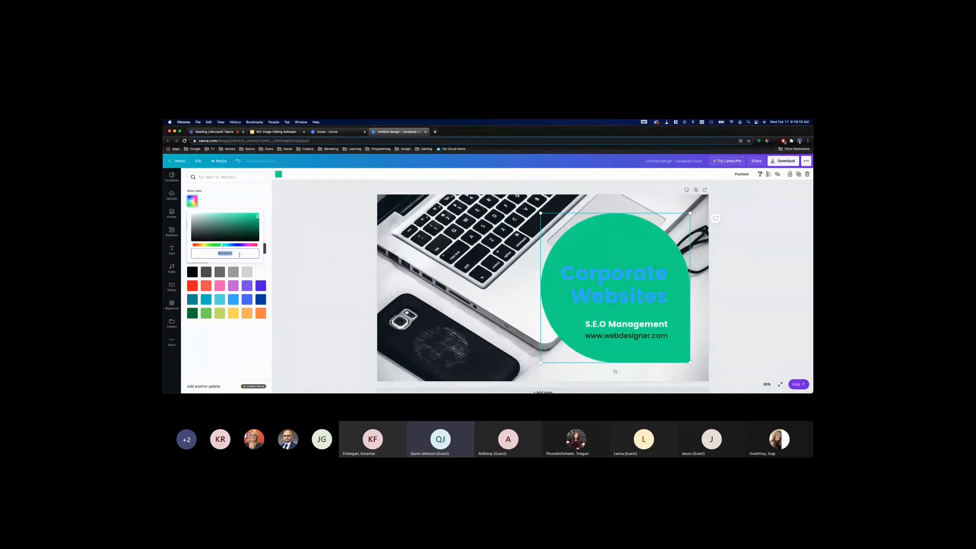
click(292, 251)
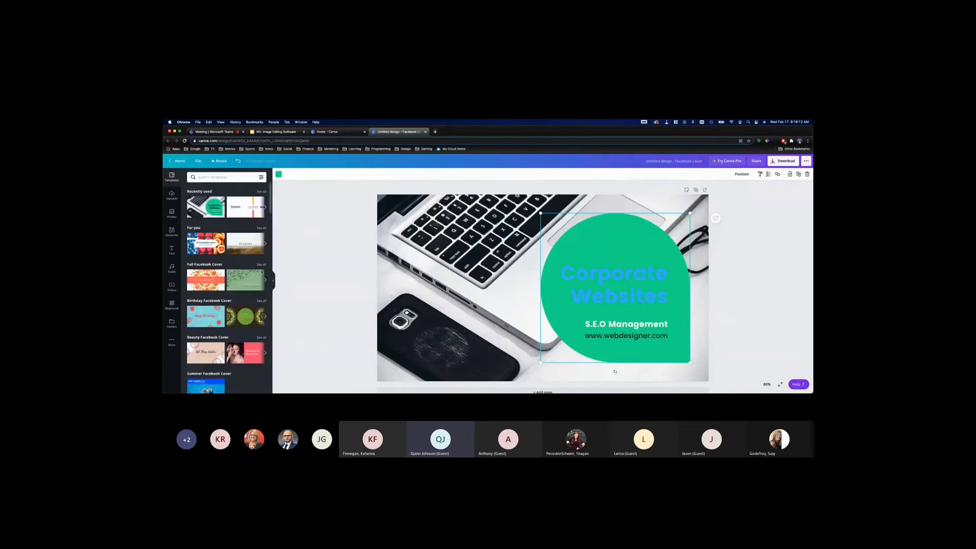
Recolour the green shape light blue and the Corporate Websites heading black
click(279, 174)
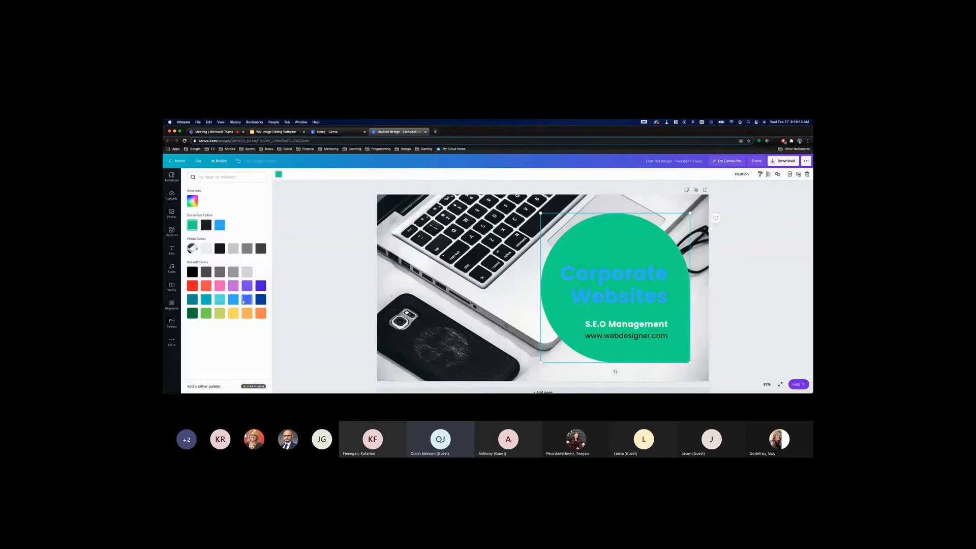
click(593, 288)
click(356, 174)
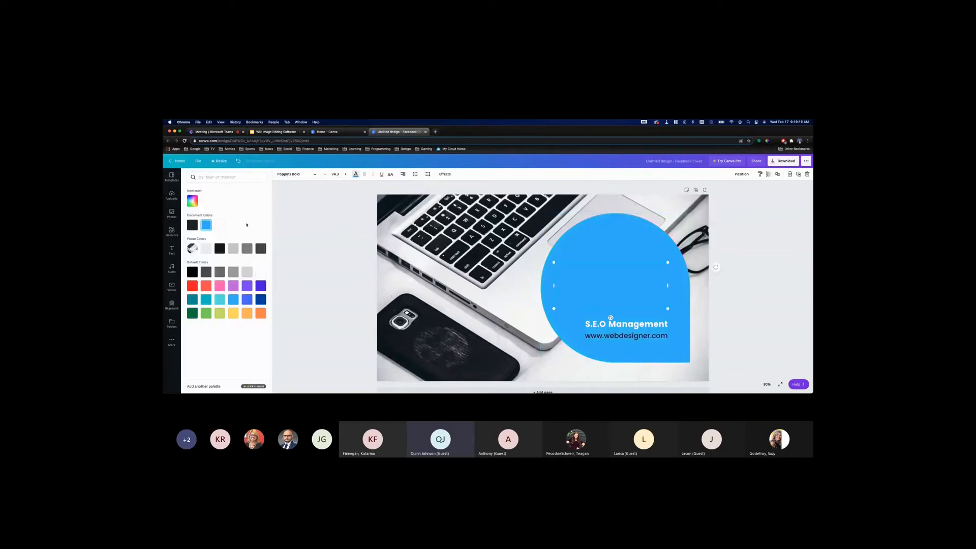
click(220, 248)
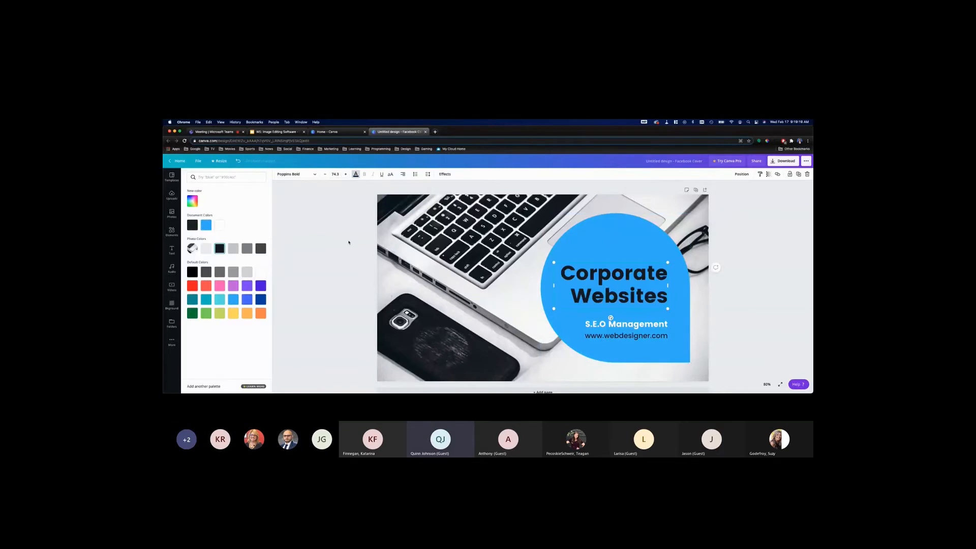
click(317, 245)
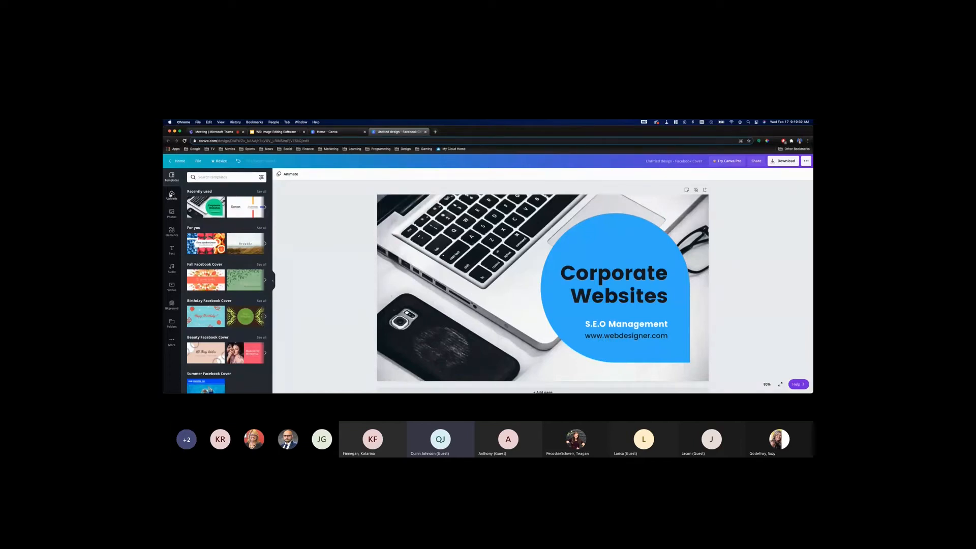
Insert the round Canva logo from the uploaded images into the cover design
click(173, 196)
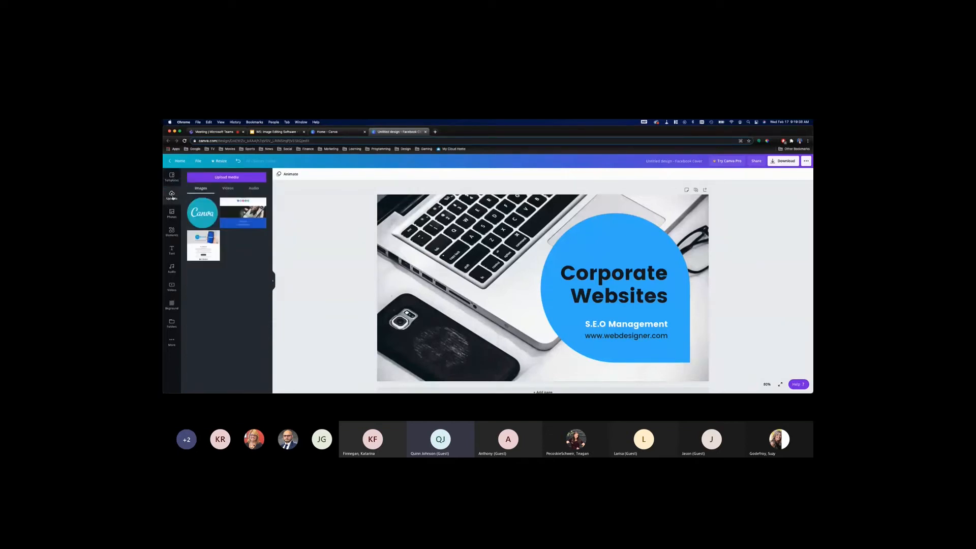
mouse_move(203, 219)
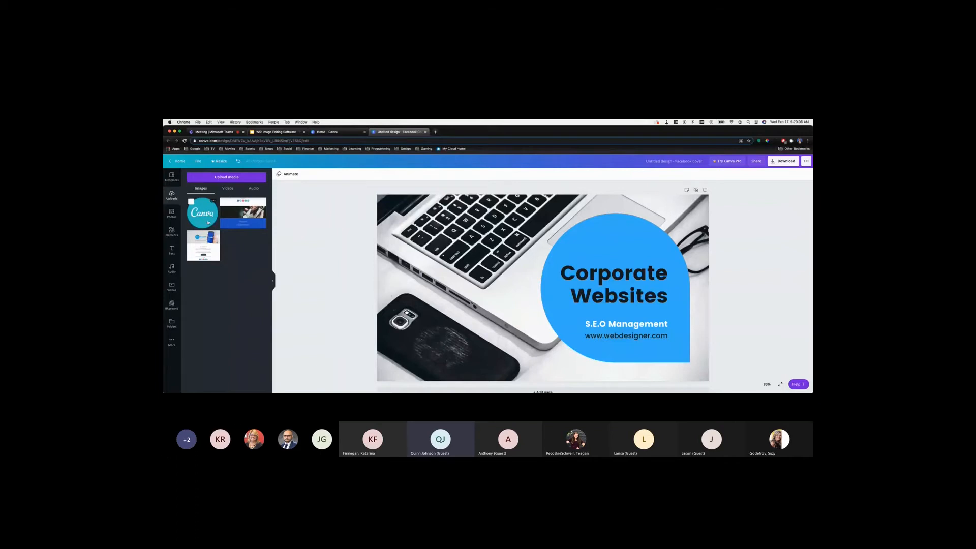
click(202, 219)
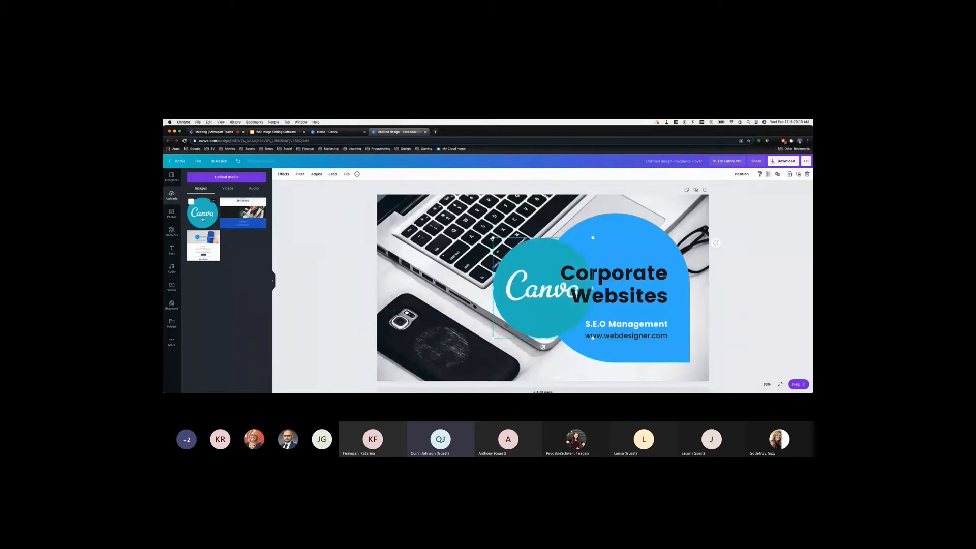
Try the Canva logo smaller and rotated in the cover's upper-left corner, and delete it from the design
drag(509, 303, 399, 263)
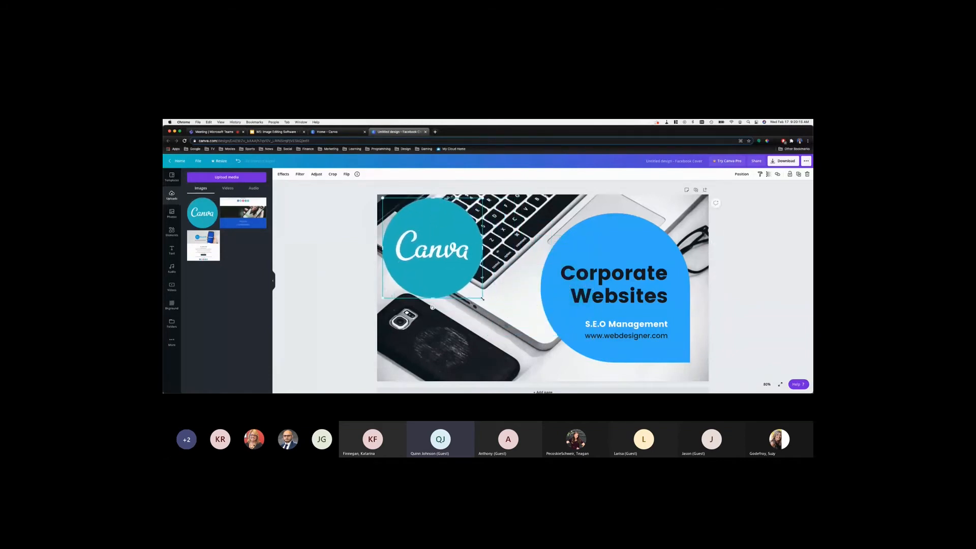
drag(464, 282, 451, 257)
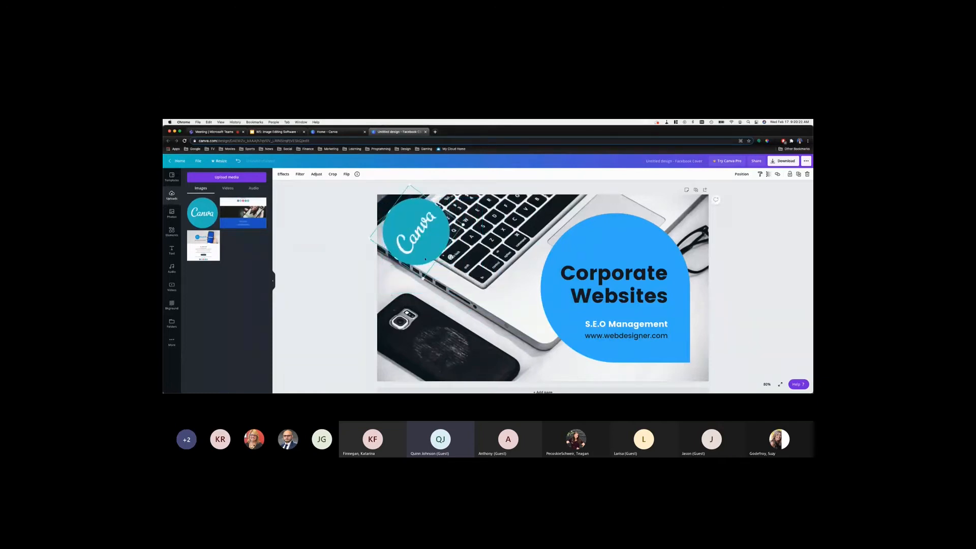
key(Delete)
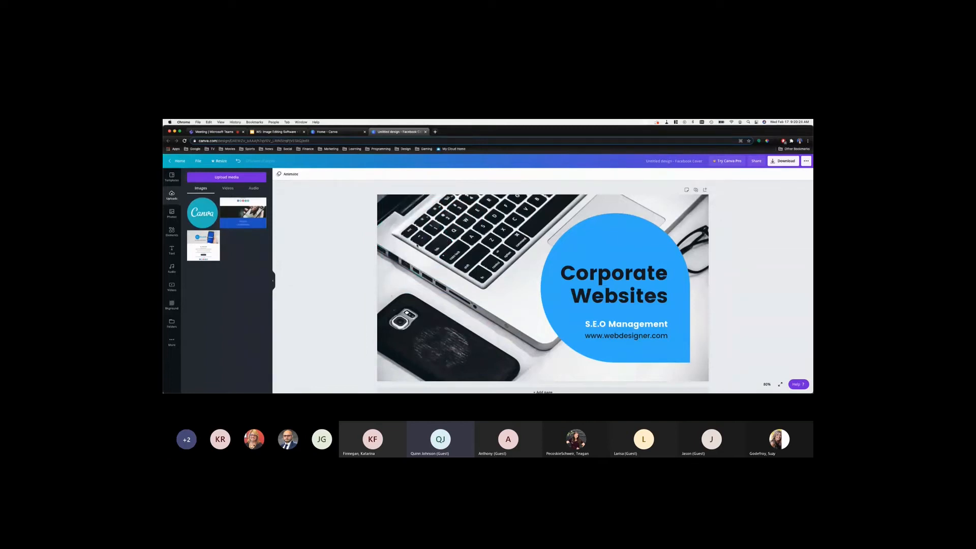
Browse the trending stock photos and search the photo library for "tax accountant"
click(172, 214)
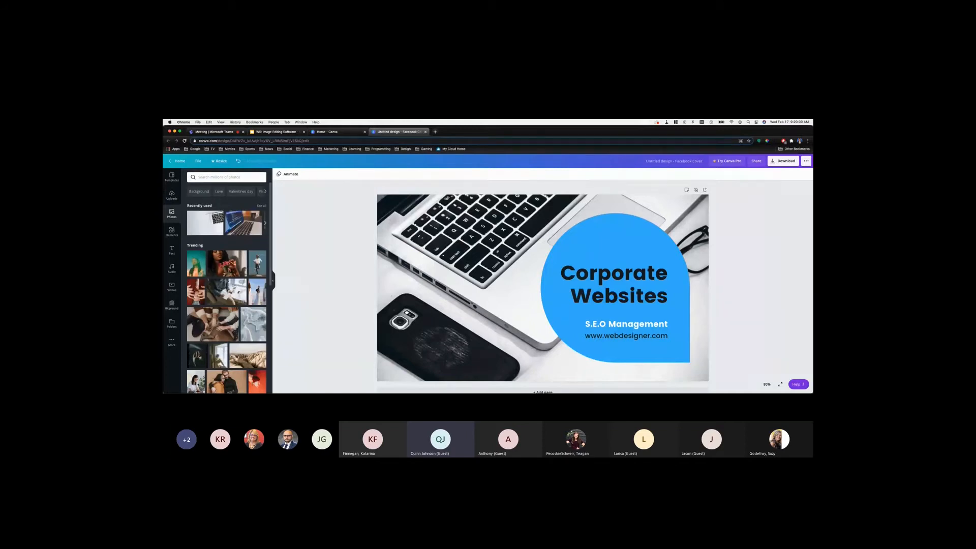
scroll(234, 291, down, 1)
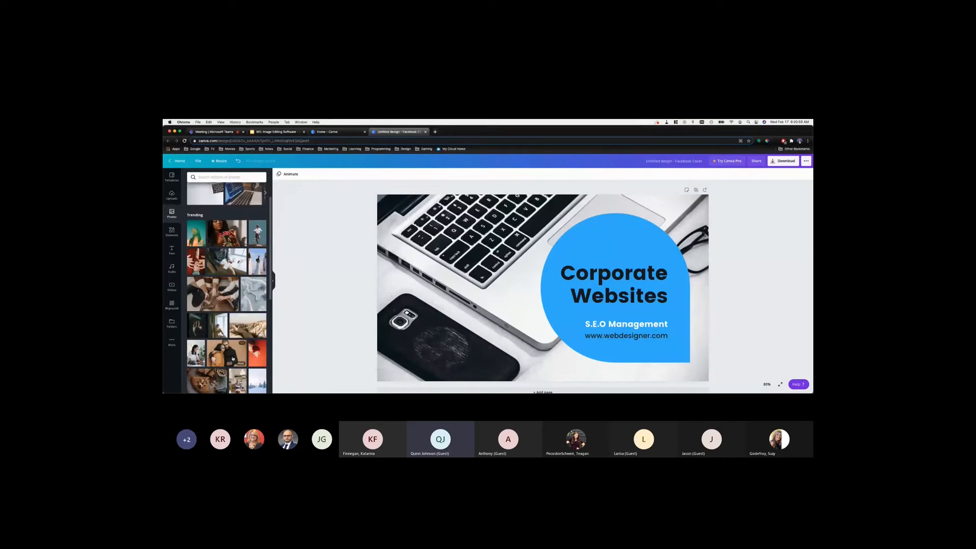
scroll(236, 359, down, 3)
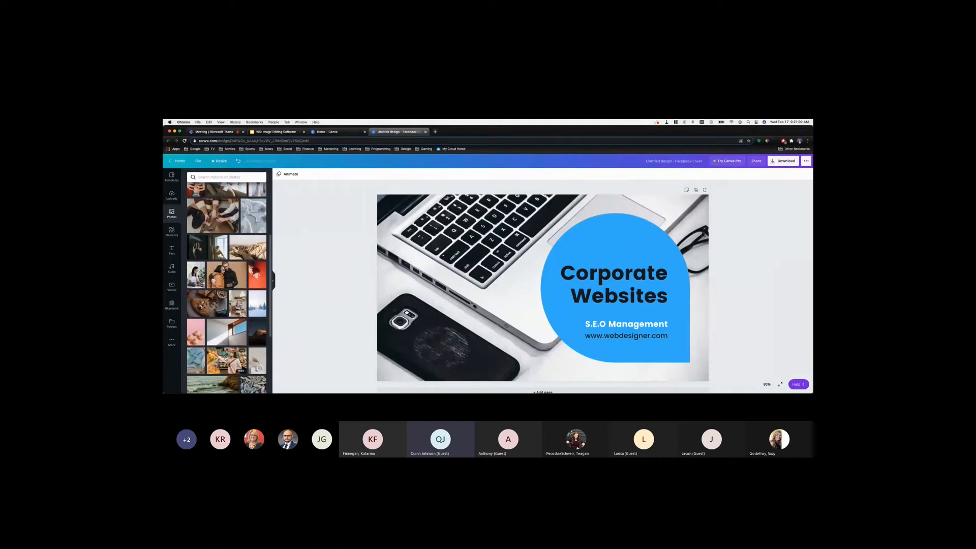
scroll(226, 358, down, 2)
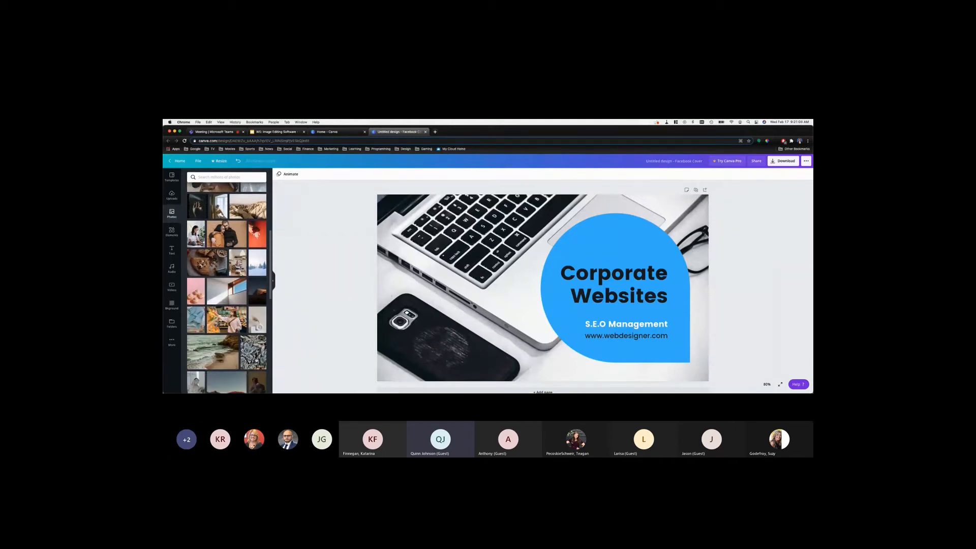
scroll(256, 362, down, 3)
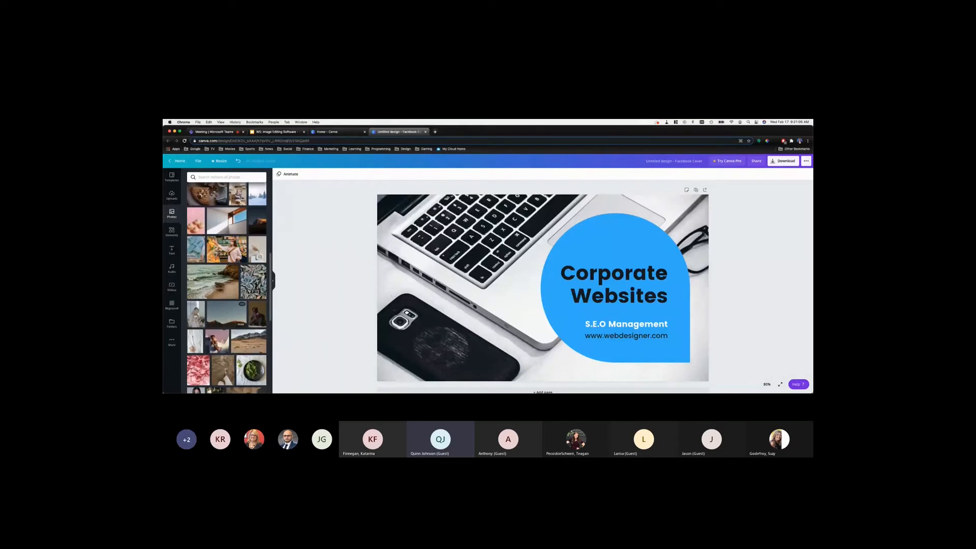
scroll(224, 254, up, 10)
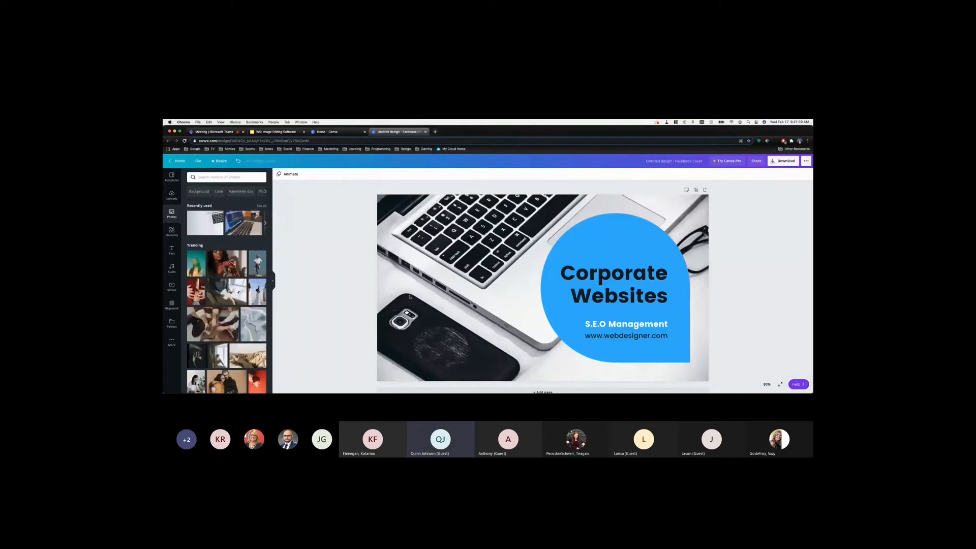
click(224, 178)
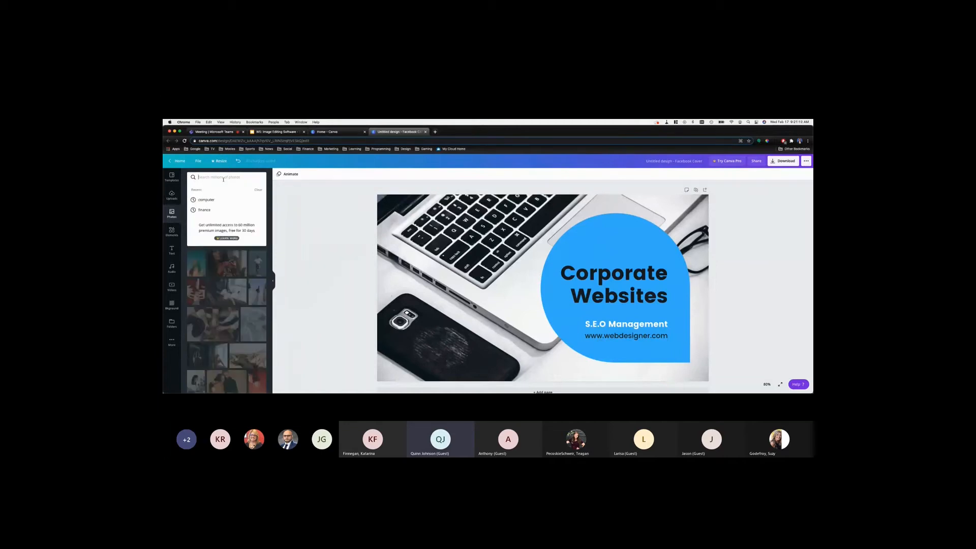
text(ta)
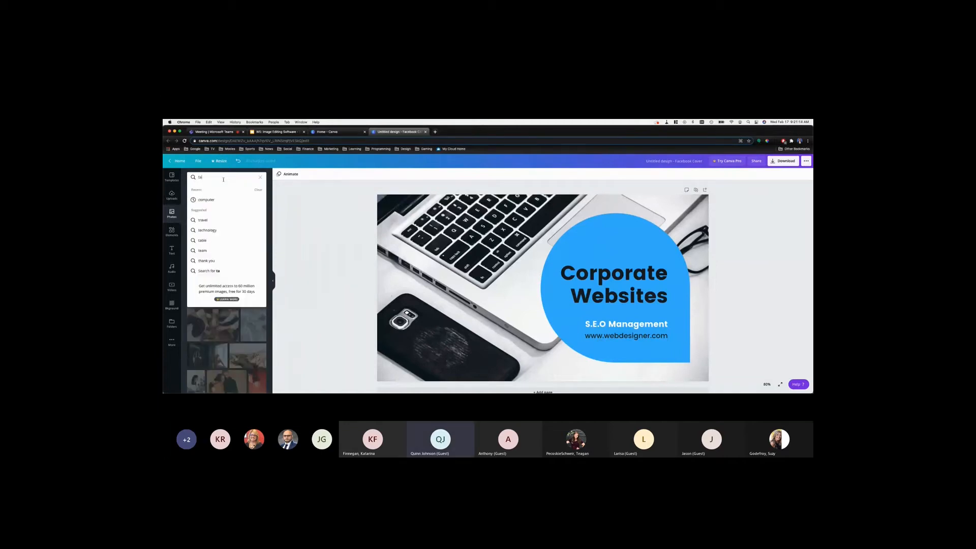
text(x)
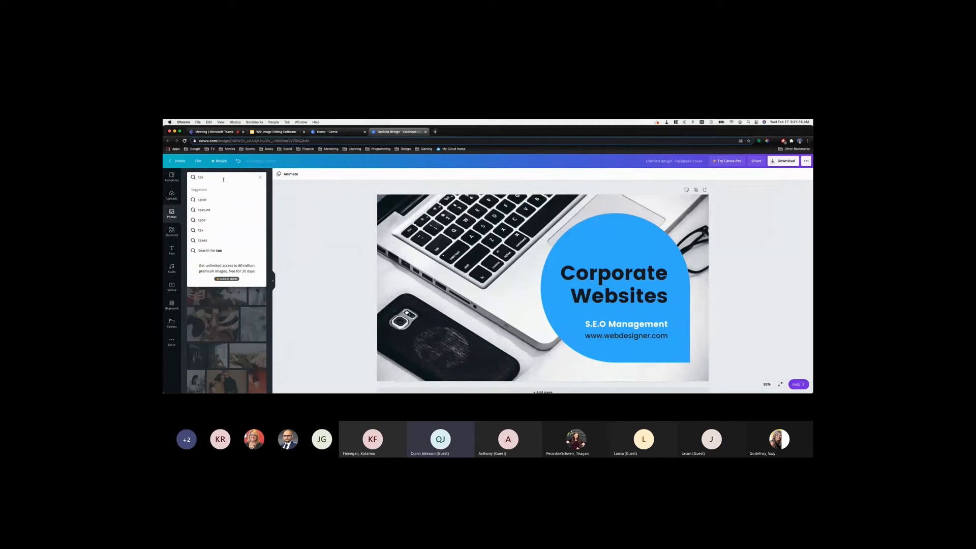
text( accountant)
key(Return)
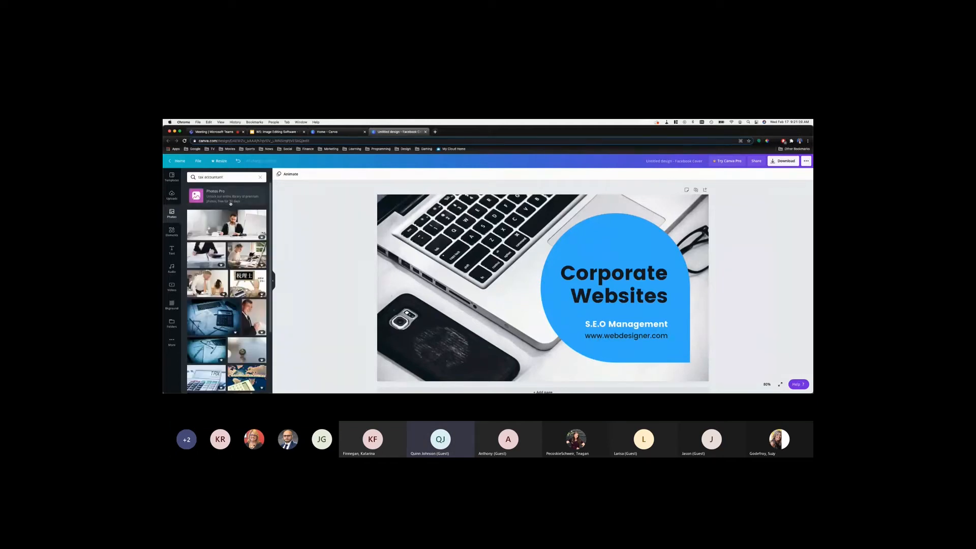
Insert the photo of a woman writing at a desk and enlarge it from the upper-left corner to fill the cover
click(250, 256)
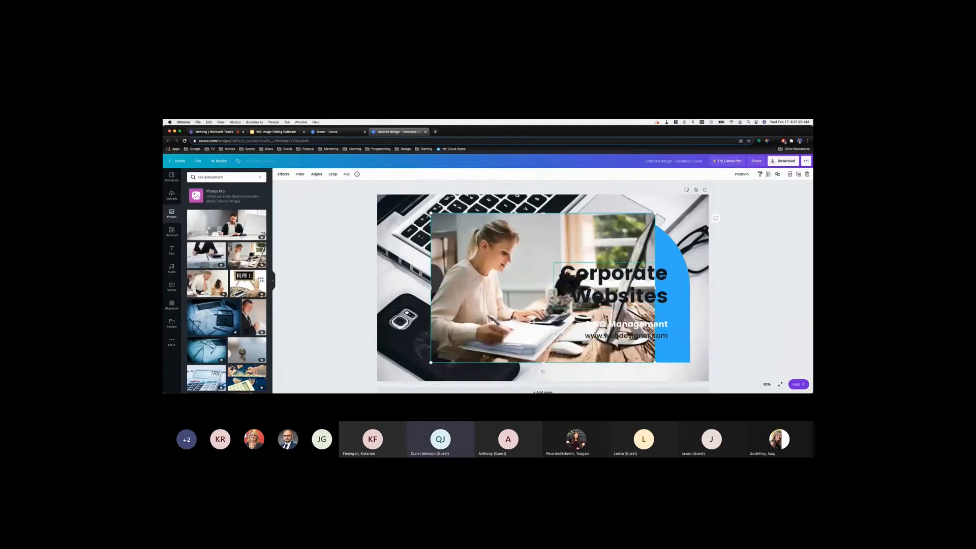
drag(474, 252, 419, 234)
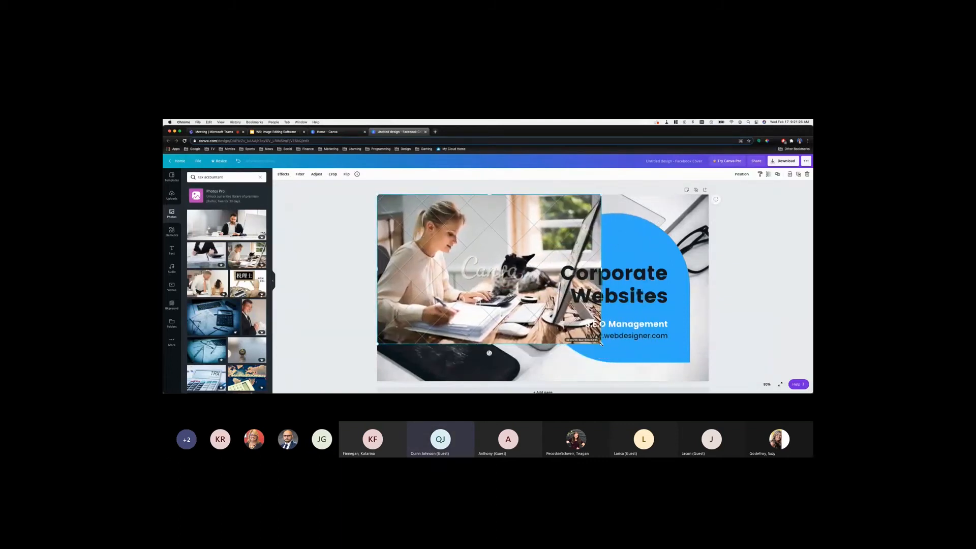
drag(601, 343, 732, 384)
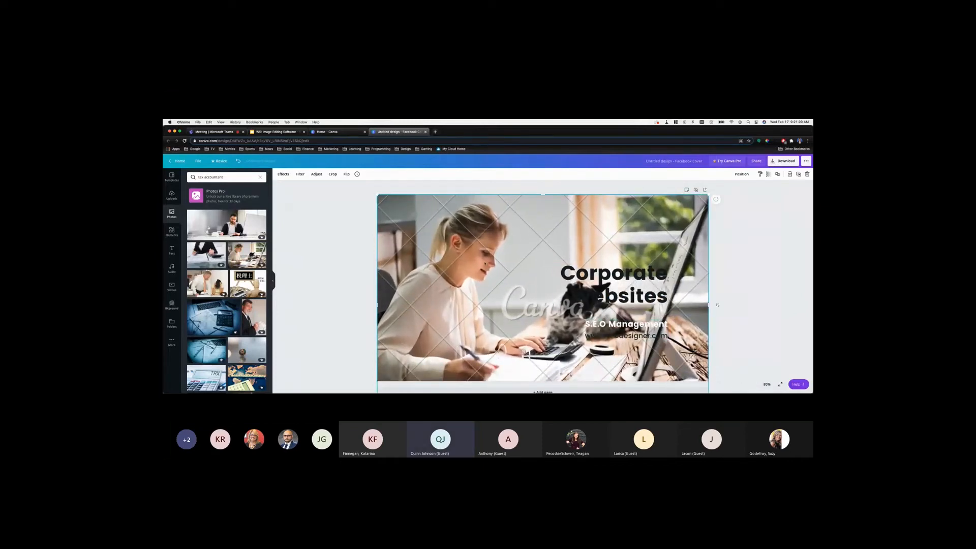
Send the desk photo backward behind the blue shape, try Bring Forward on it, and send it backward again
right_click(465, 265)
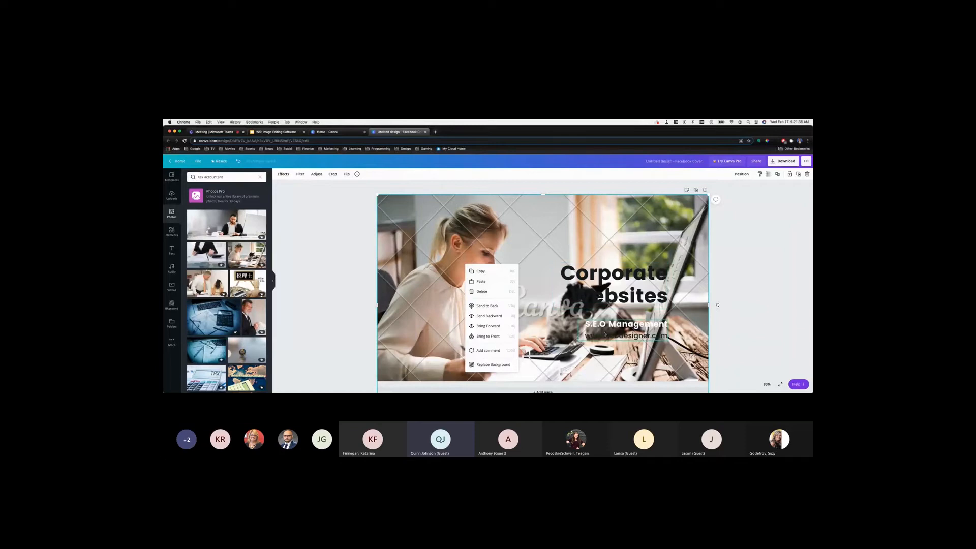
click(486, 317)
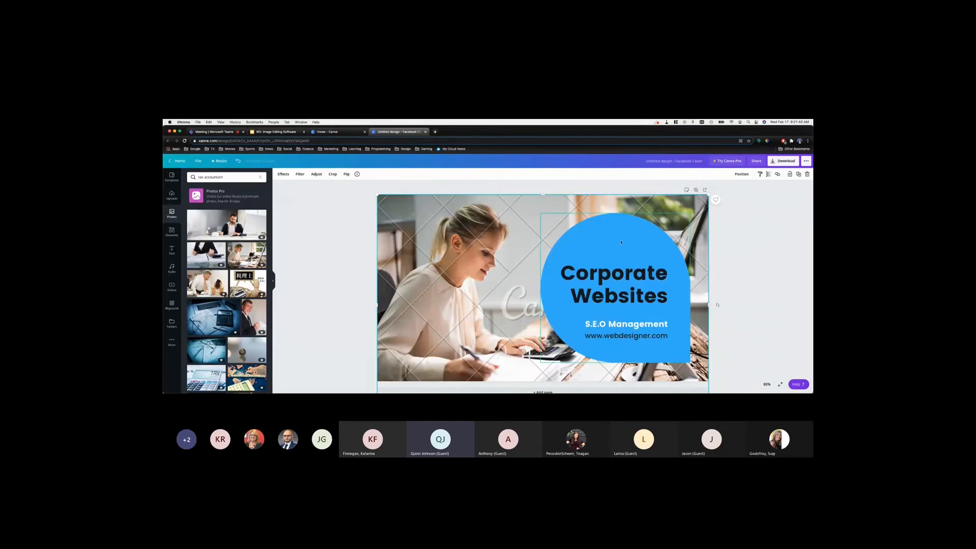
right_click(448, 256)
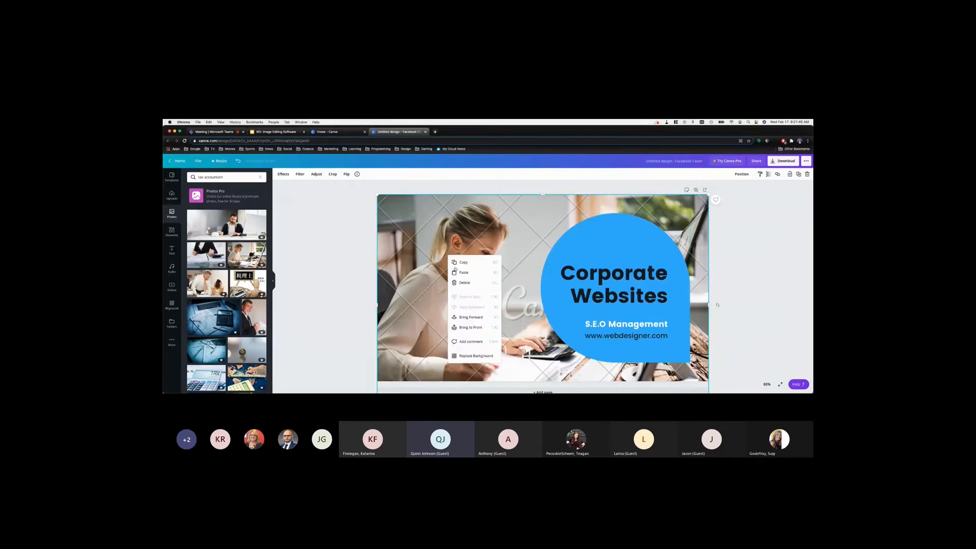
click(465, 318)
right_click(445, 274)
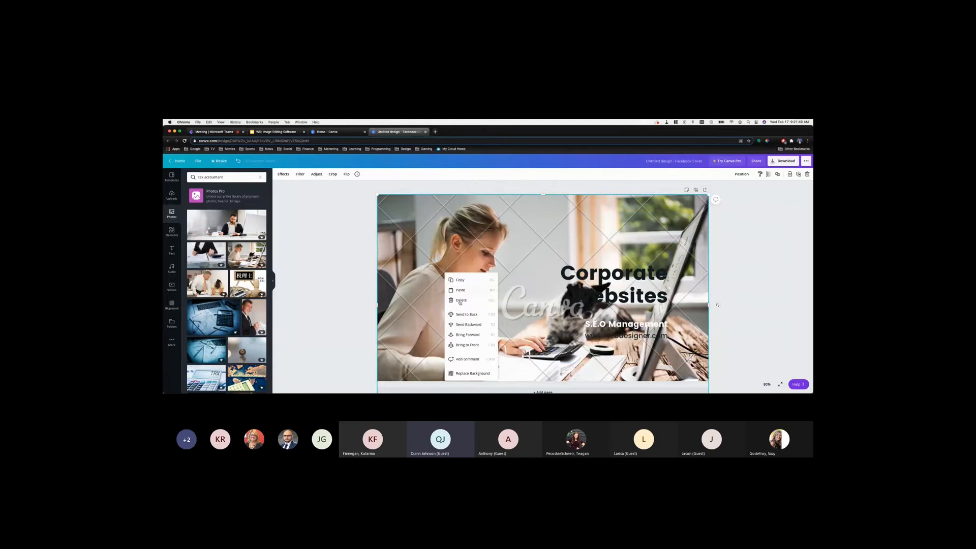
click(460, 328)
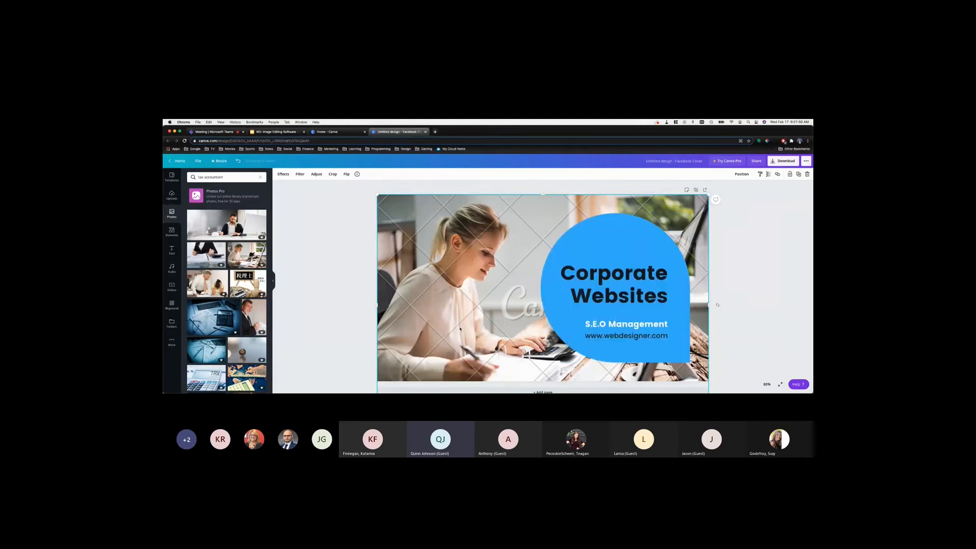
click(750, 284)
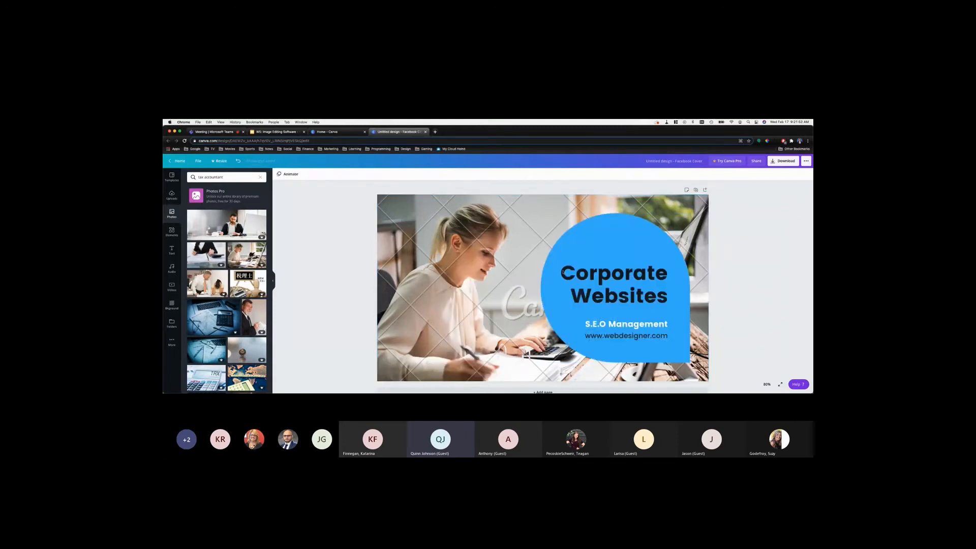
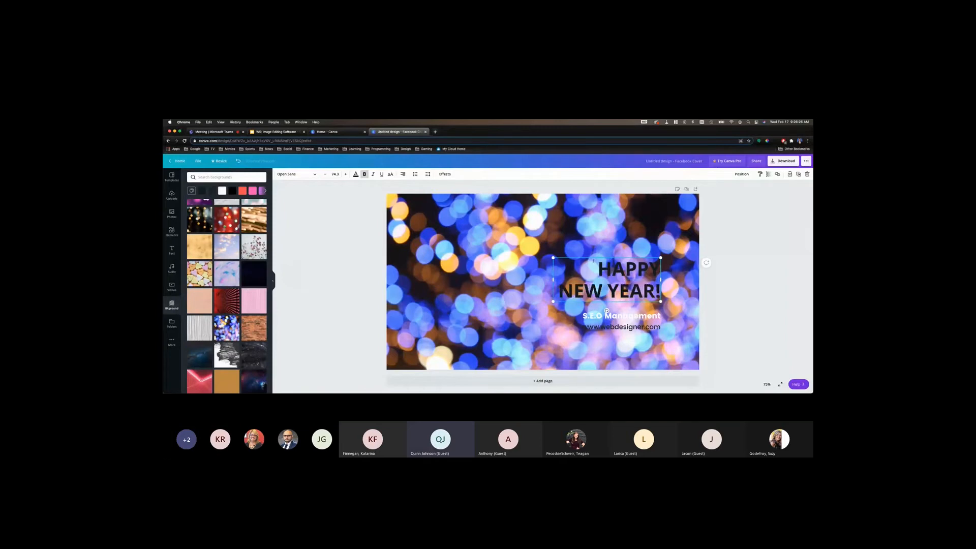
Left-align the HAPPY NEW YEAR! headline and move it to the cover's upper middle, clear of the two smaller text lines
key(ctrl+a)
click(403, 174)
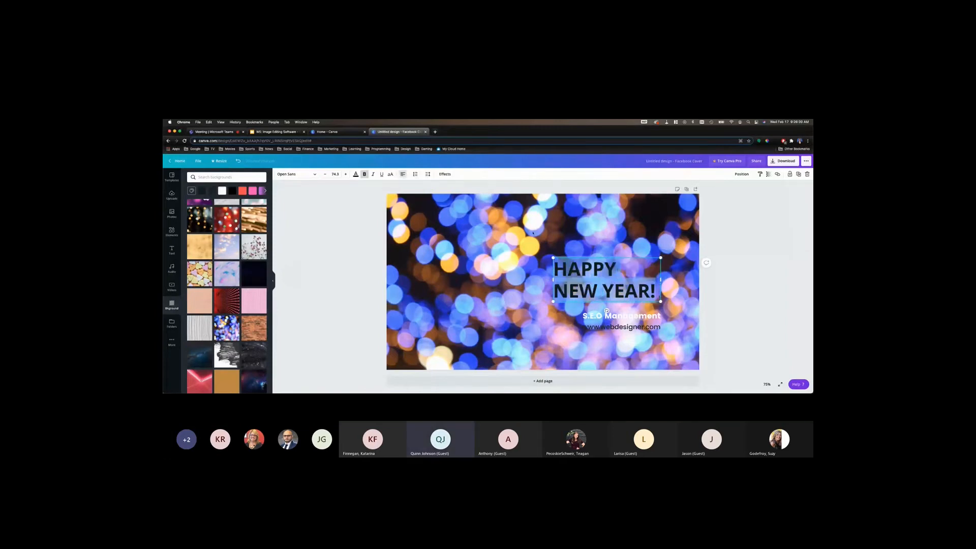
click(605, 272)
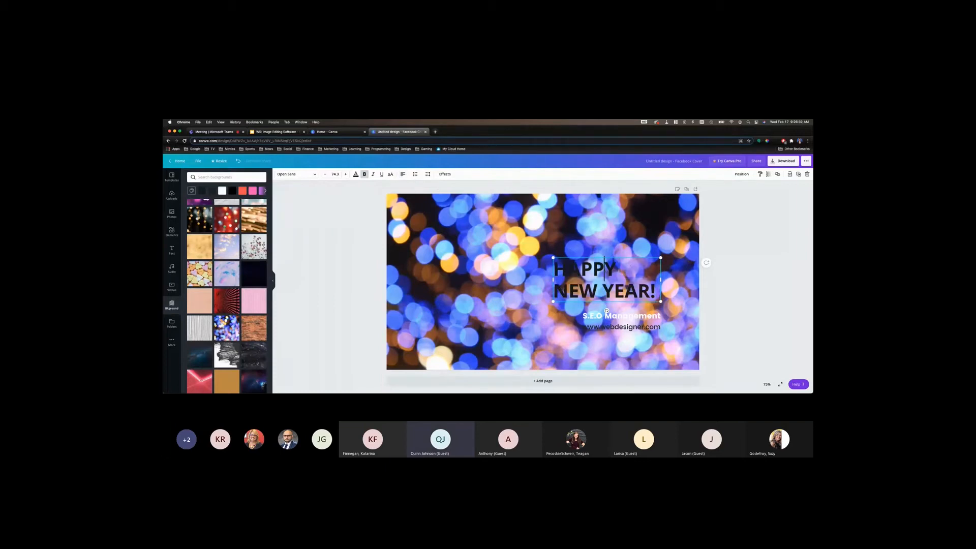
click(632, 273)
drag(651, 295, 557, 264)
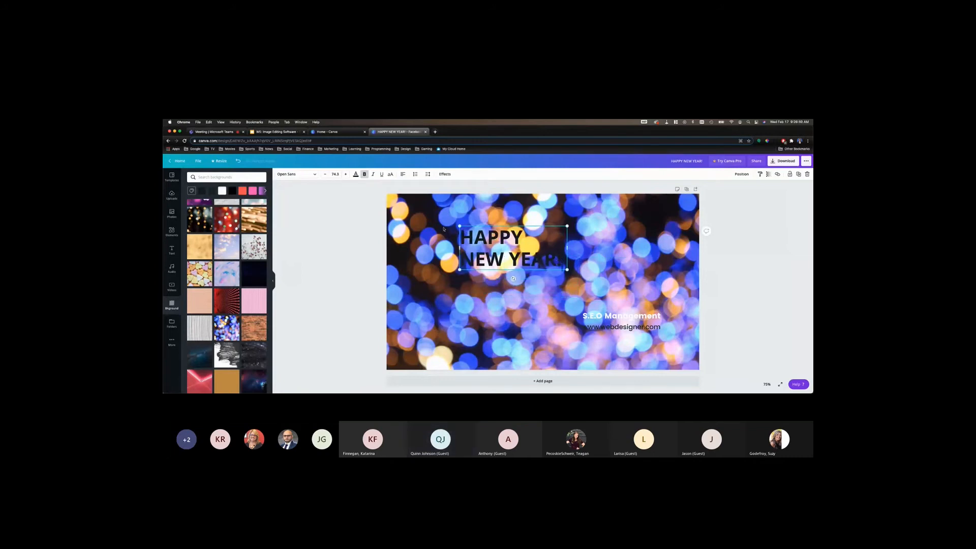
Colour the HAPPY NEW YEAR! headline white and apply the Shadow text effect to it
double_click(506, 260)
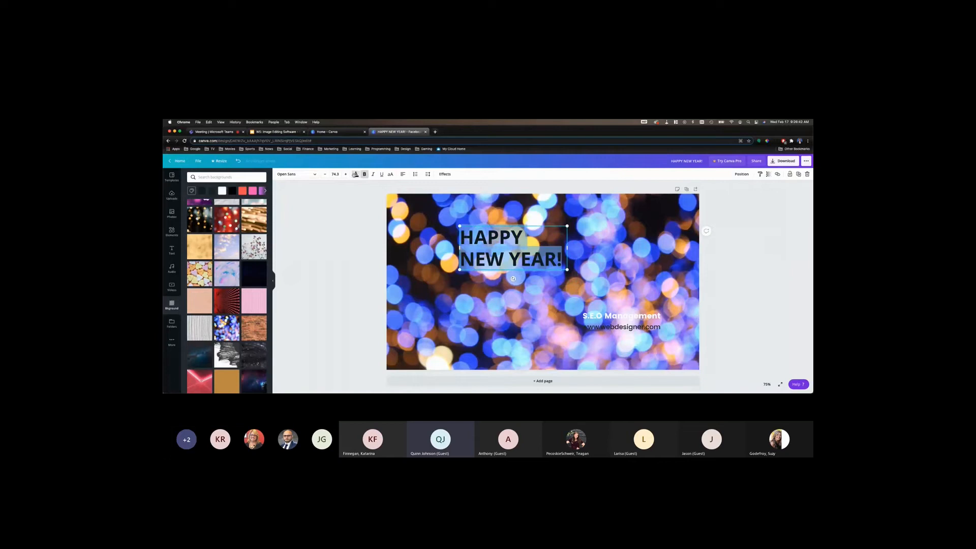
click(356, 175)
click(218, 225)
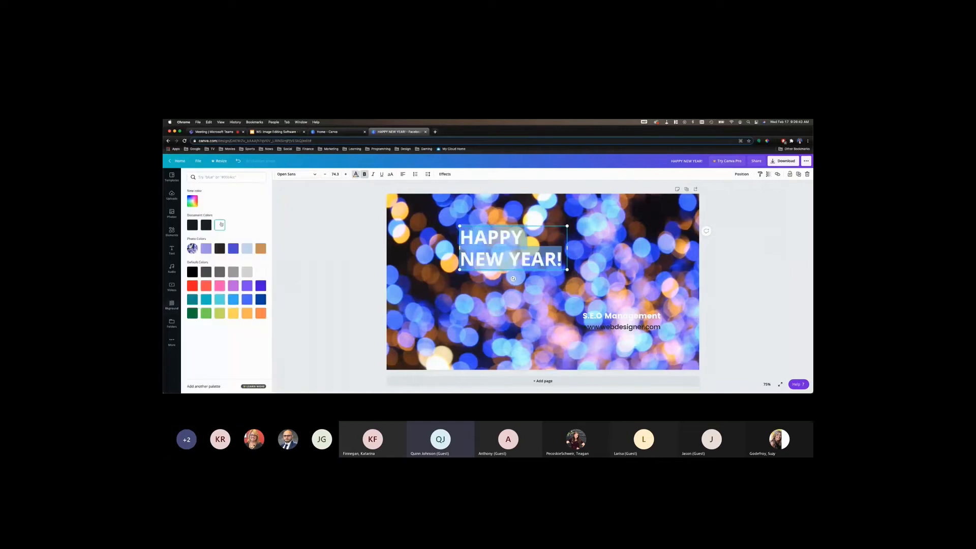
click(445, 174)
click(227, 201)
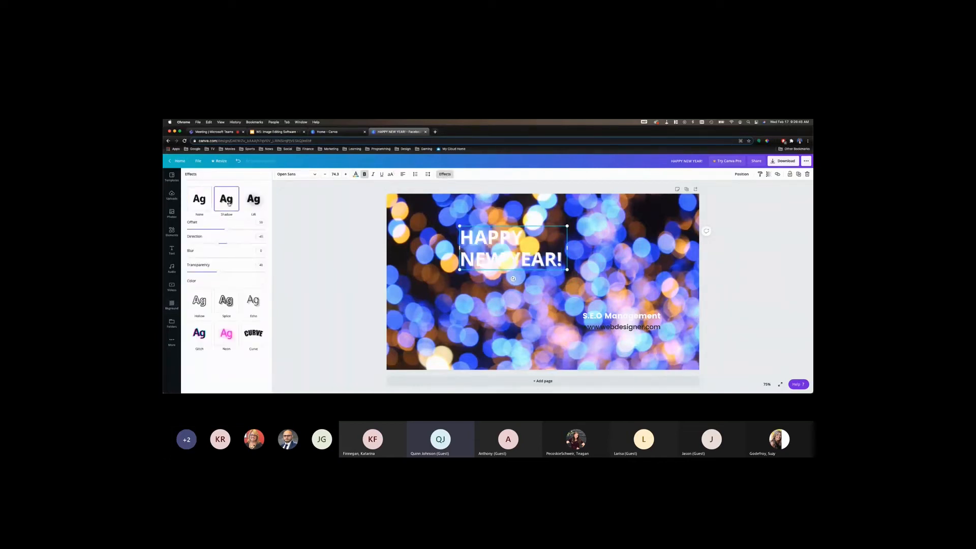
click(290, 207)
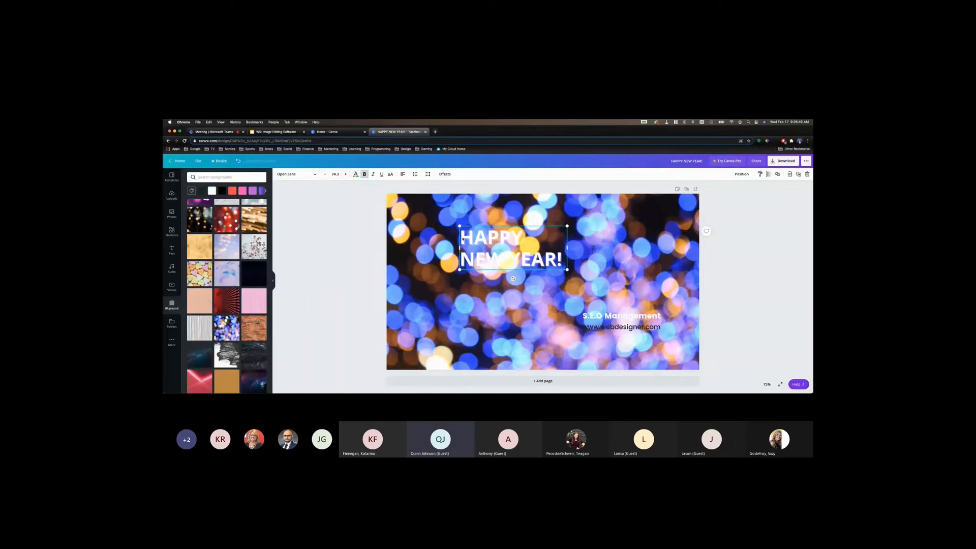
Replace the bokeh background with the red brick wall photo and move the headline lower onto its left-hand wall
scroll(224, 310, down, 5)
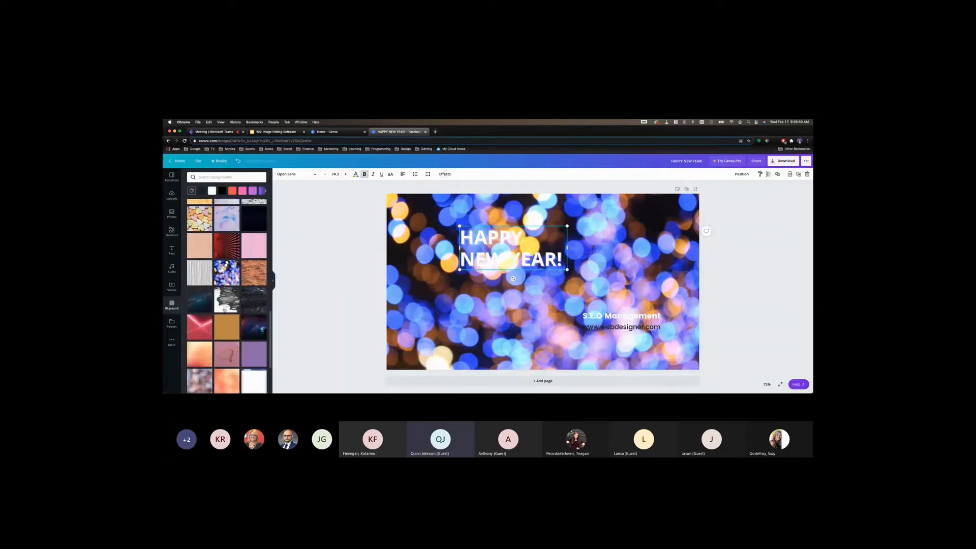
click(199, 300)
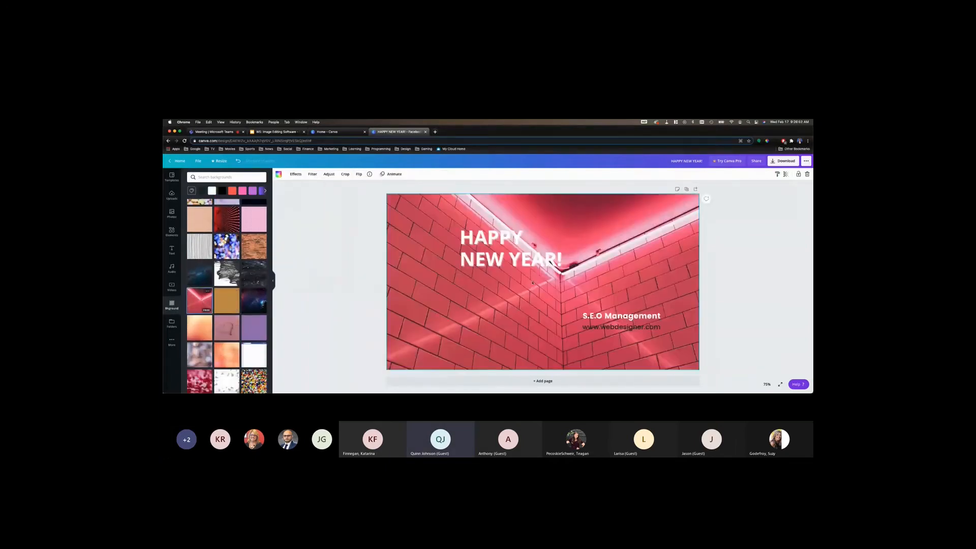
drag(503, 261, 484, 304)
click(328, 270)
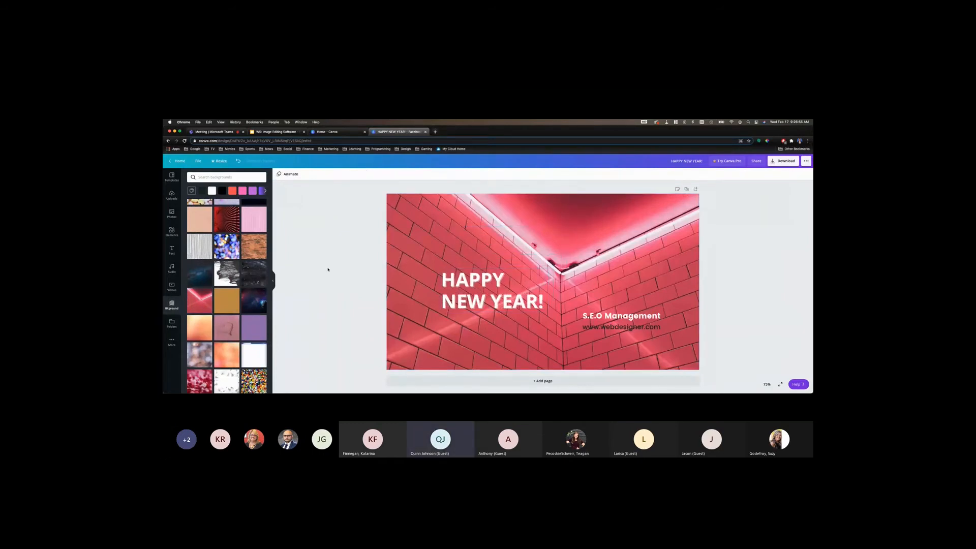
Delete the S.E.O Management line and the website address below it from the cover
click(622, 322)
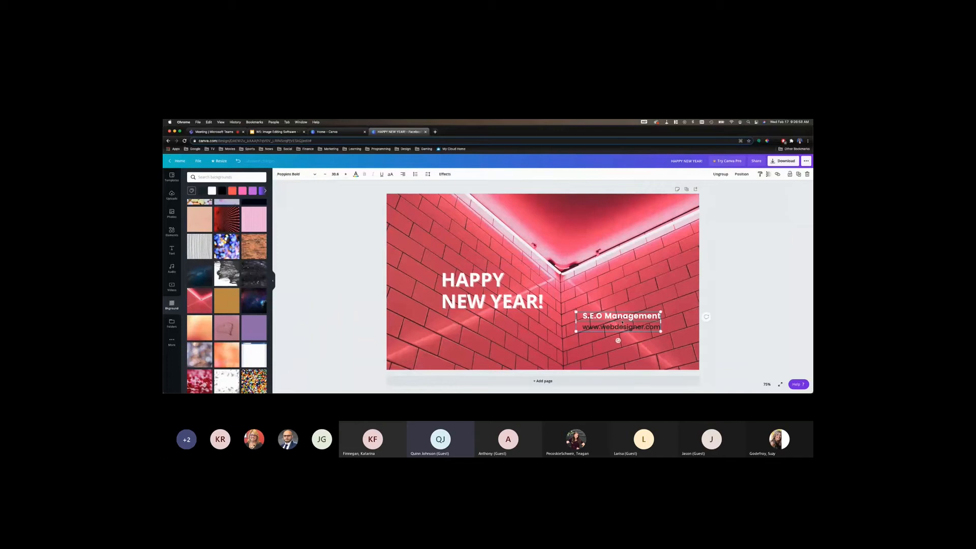
key(Delete)
double_click(611, 326)
key(BackSpace)
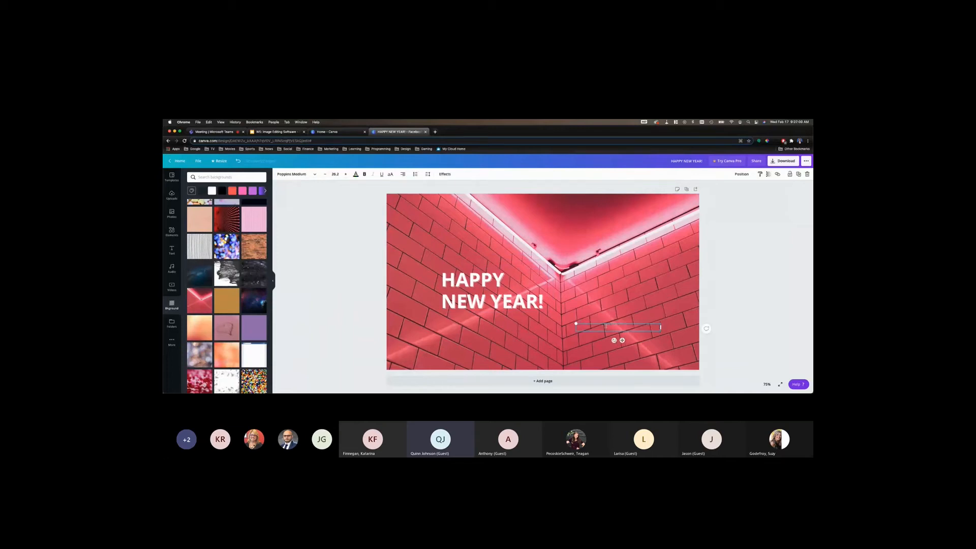
Enlarge the HAPPY NEW YEAR! headline to a font size of about 95 and shift it up and left on the brick wall
click(494, 294)
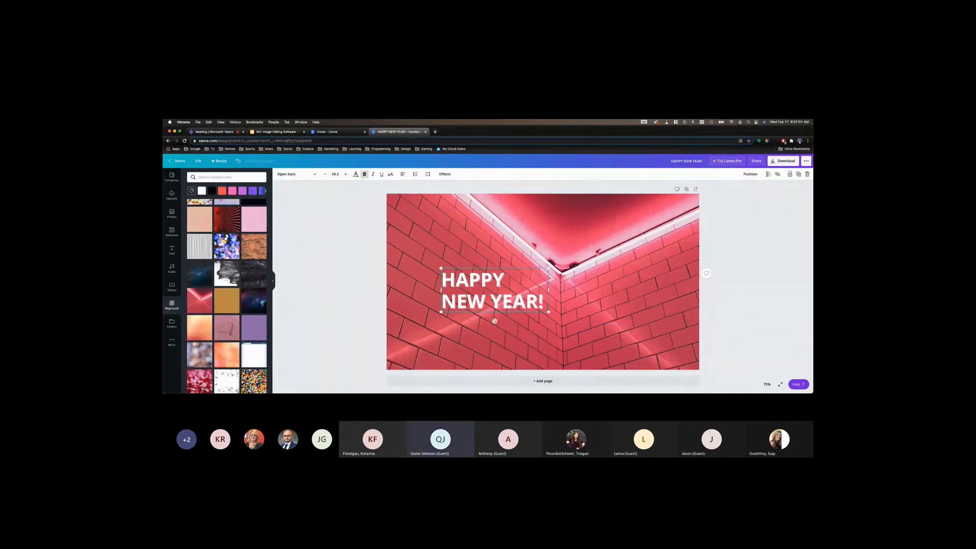
drag(494, 321, 567, 321)
drag(509, 299, 489, 289)
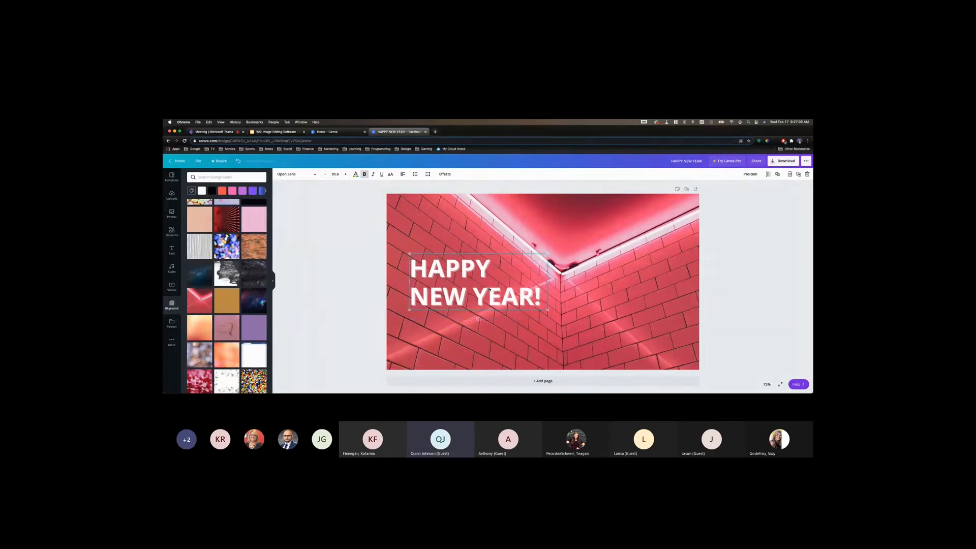
click(327, 277)
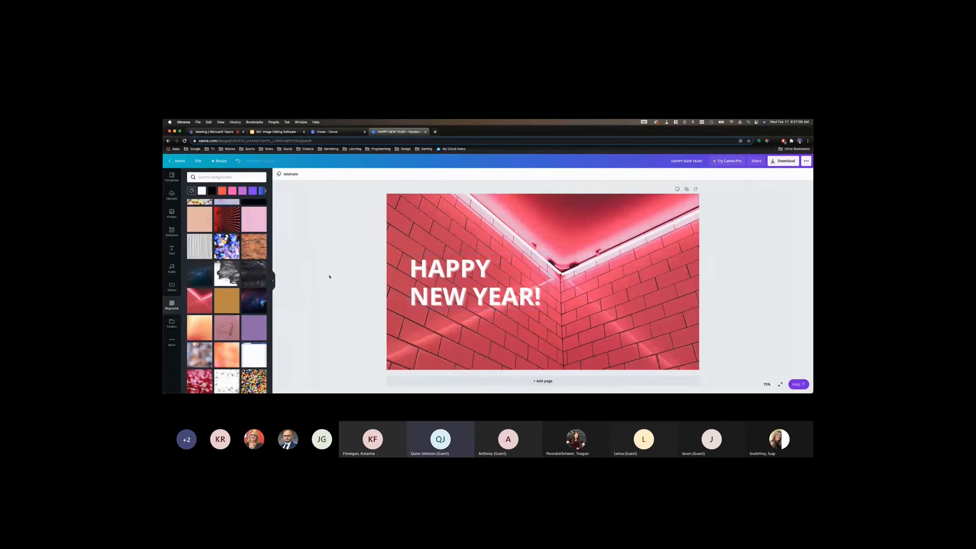
Look through the folders, the available apps and integrations, and the Facebook cover templates
click(176, 325)
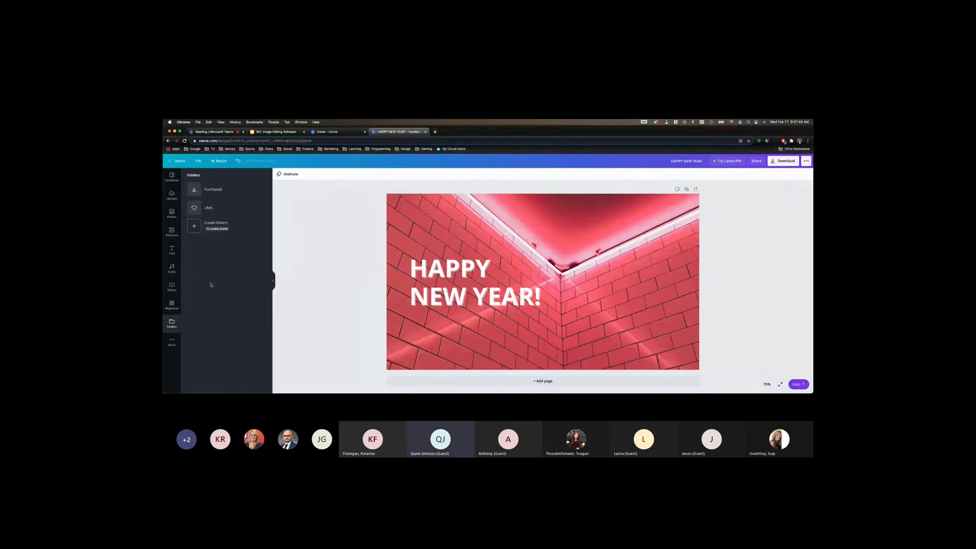
click(172, 343)
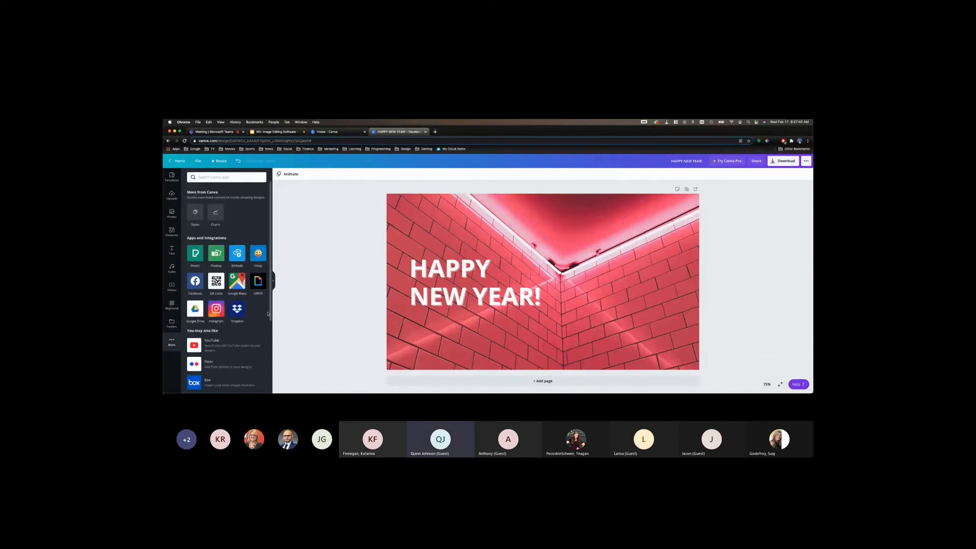
scroll(260, 316, down, 5)
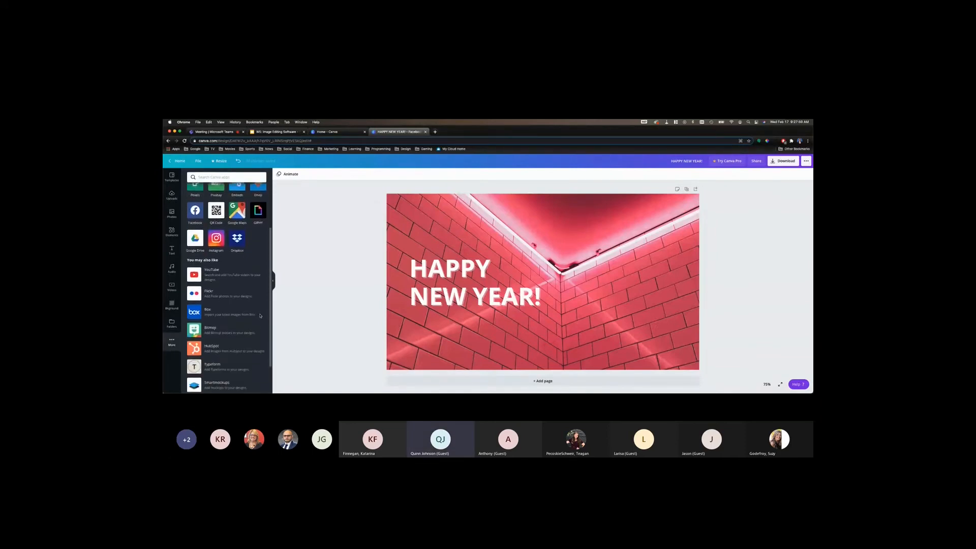
scroll(260, 316, up, 3)
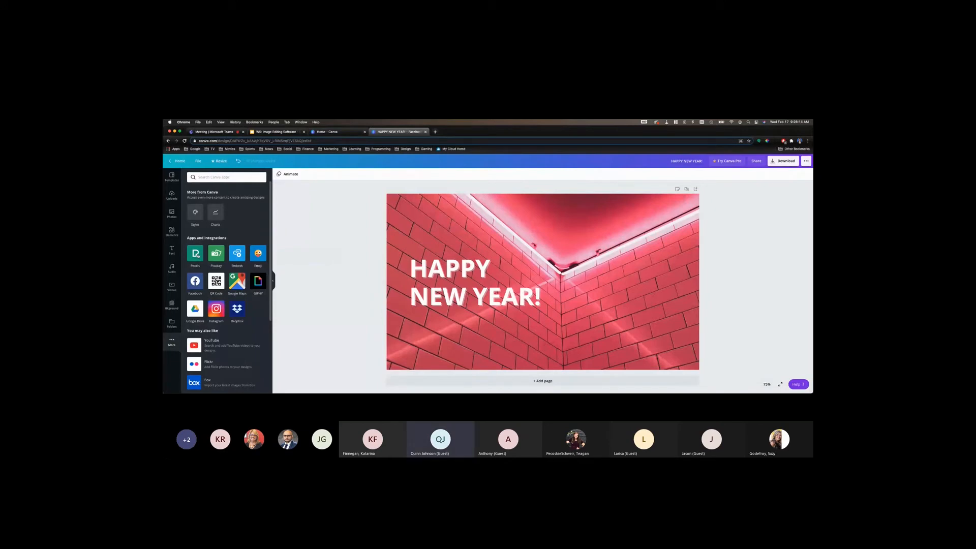
click(172, 177)
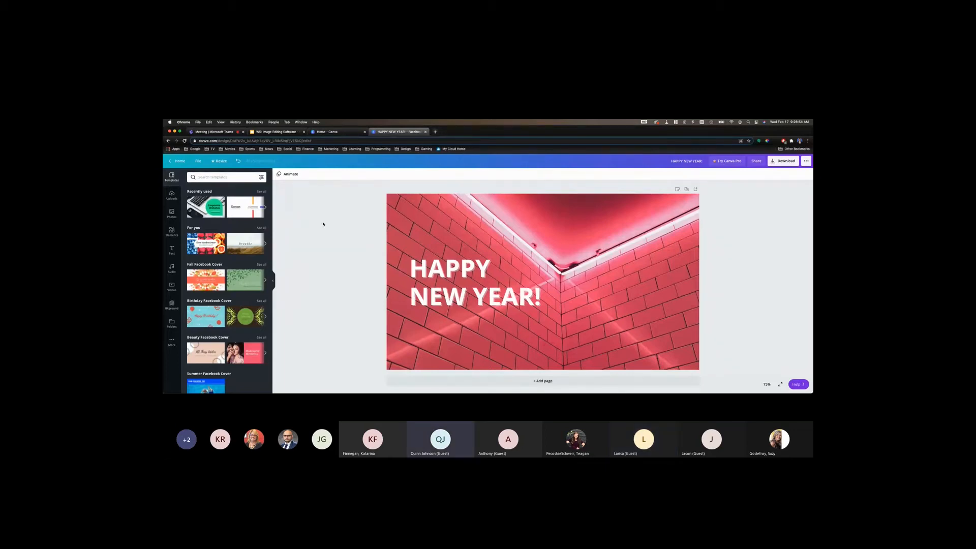
Insert the uploaded Canva logo and place it on the cover just right of the HAPPY NEW YEAR! headline
click(172, 194)
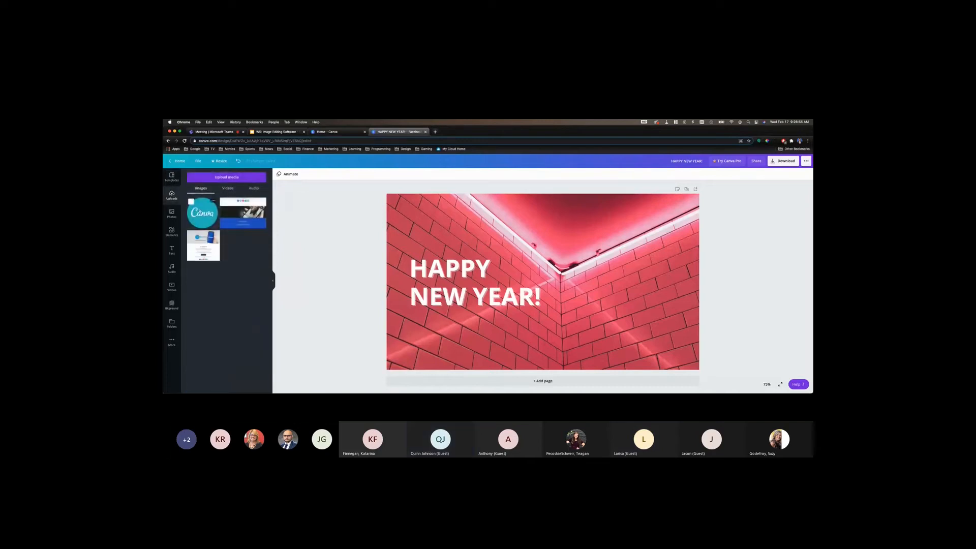
click(203, 212)
drag(546, 278, 581, 266)
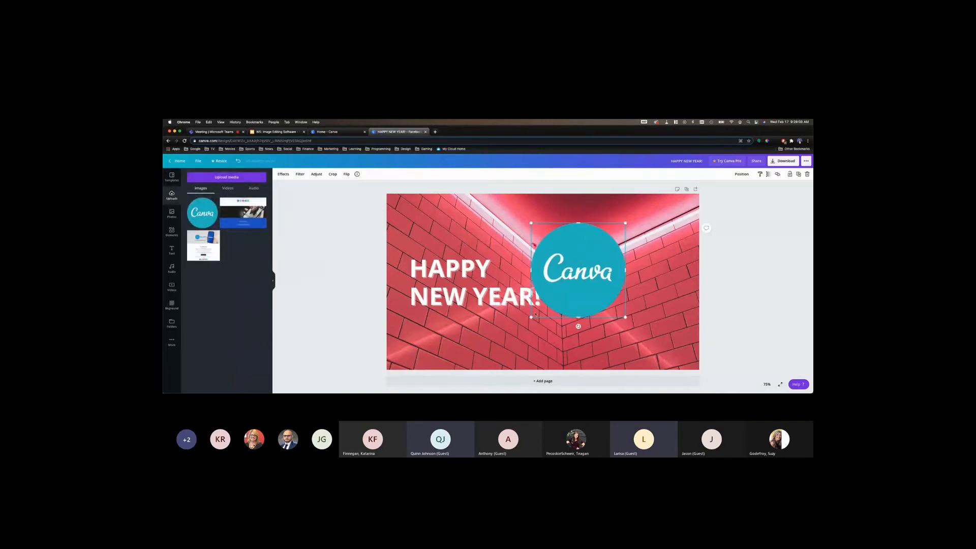
drag(568, 297, 592, 298)
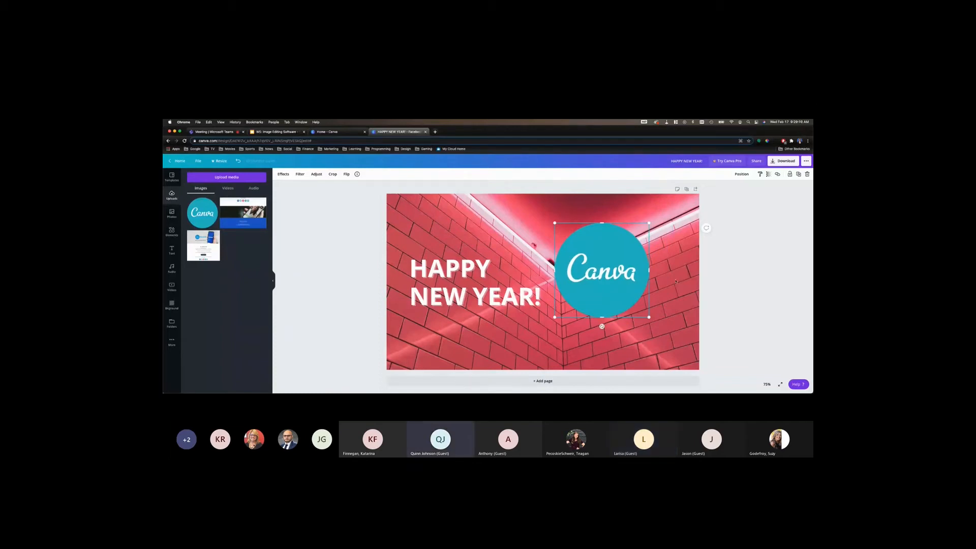
Check the Canva logo's transparency setting, leave it unchanged, and reselect the logo
click(770, 175)
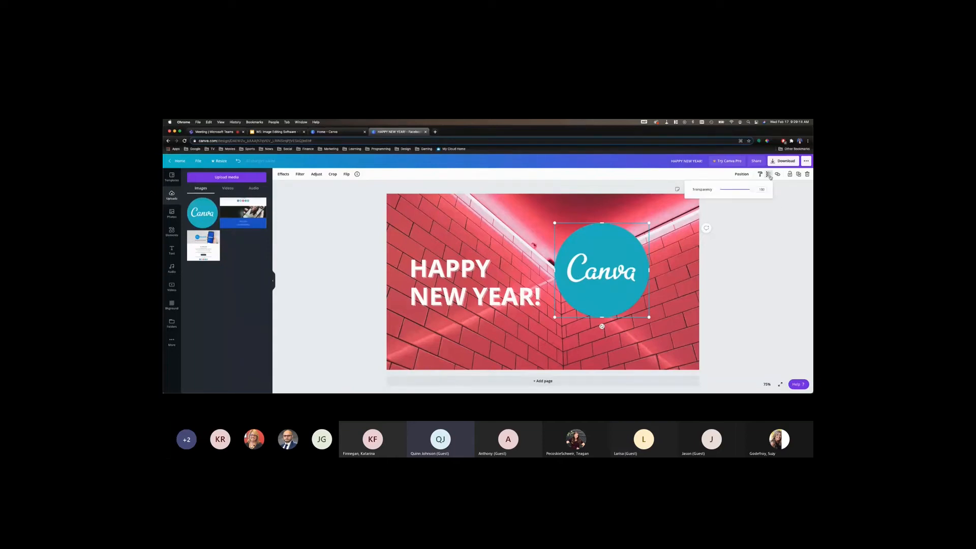
click(787, 194)
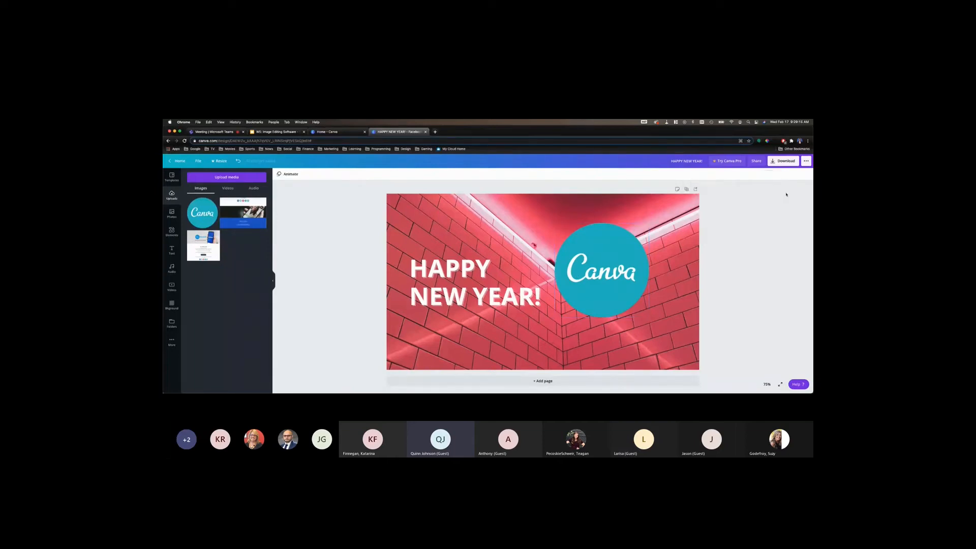
click(608, 278)
click(357, 205)
click(601, 270)
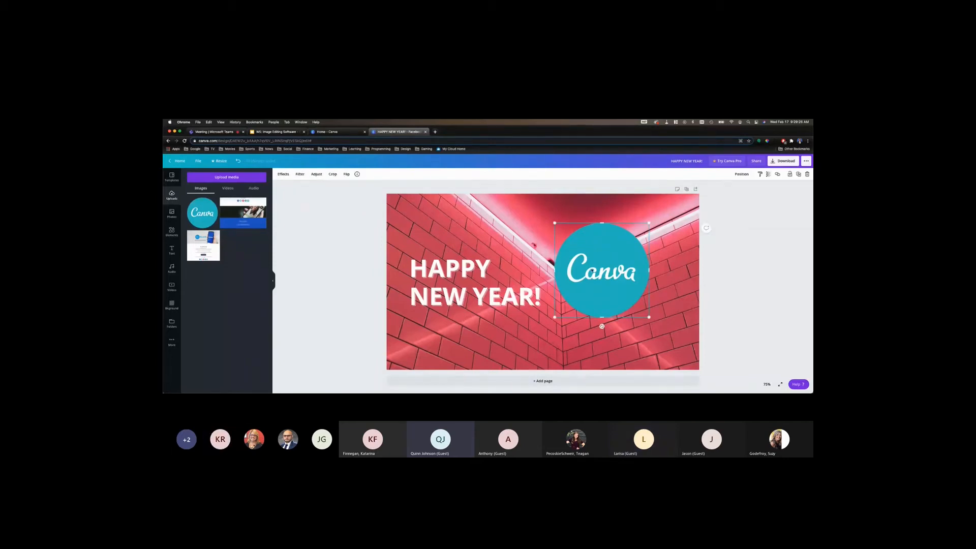